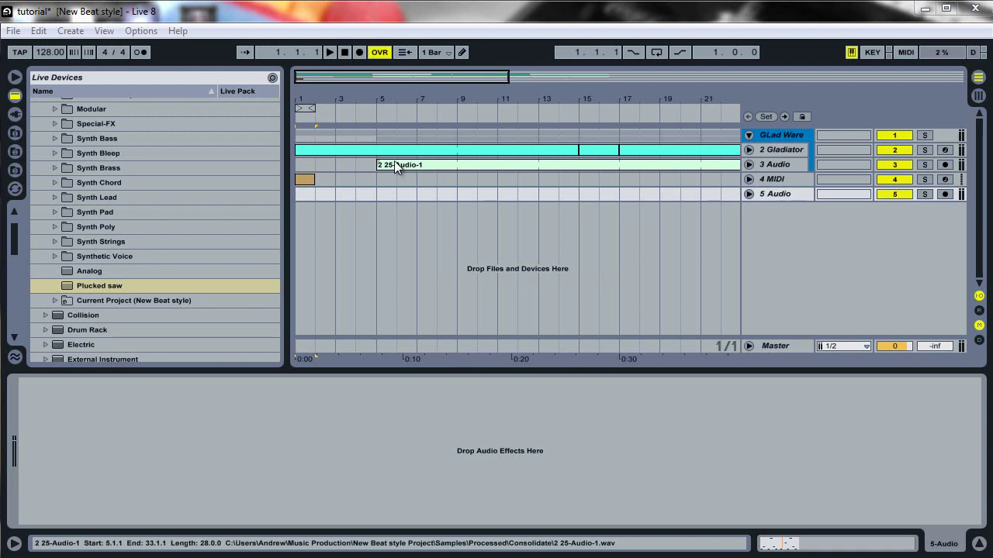
Play the arrangement from the start to listen, then stop playback.
left_click(343, 56)
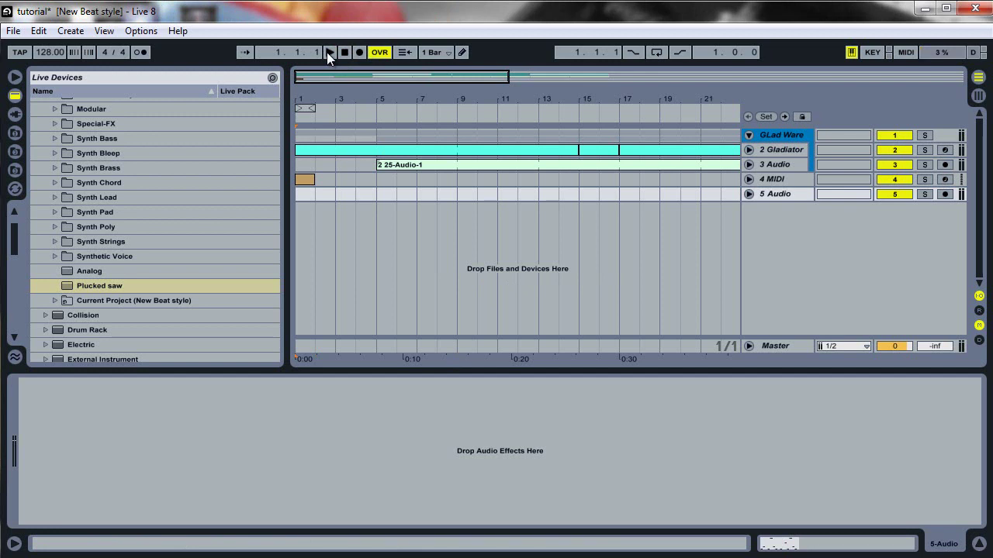
left_click(328, 52)
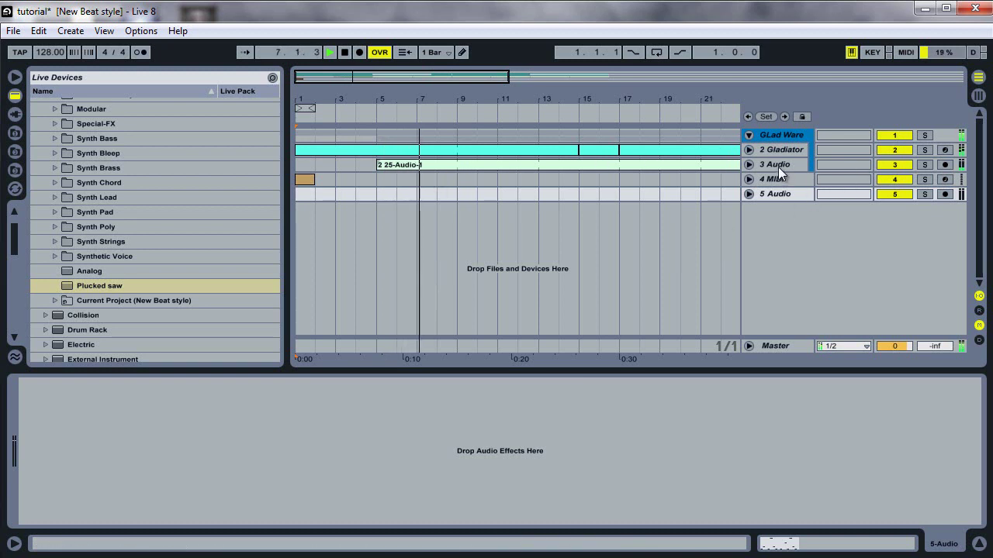
left_click(346, 53)
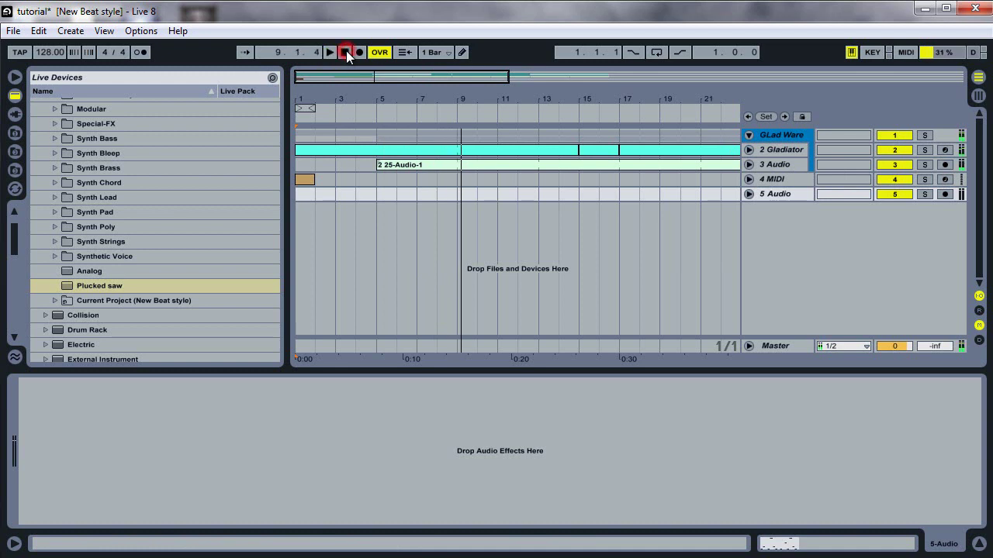
Unfold the 4 MIDI track and zoom in on its one-bar note clip, with the browser hidden.
left_click(314, 182)
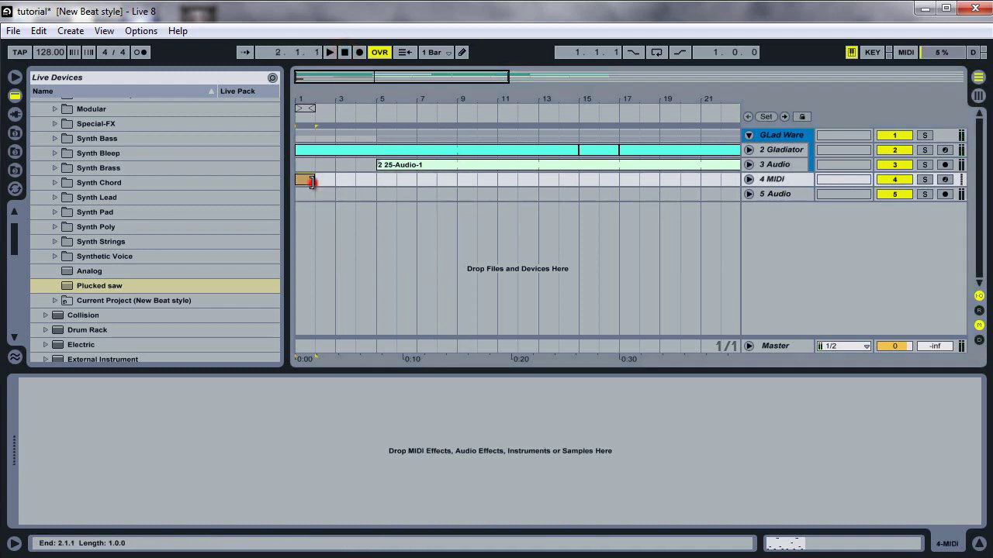
left_click(749, 179)
left_click_drag(329, 78, 301, 79)
left_click(16, 78)
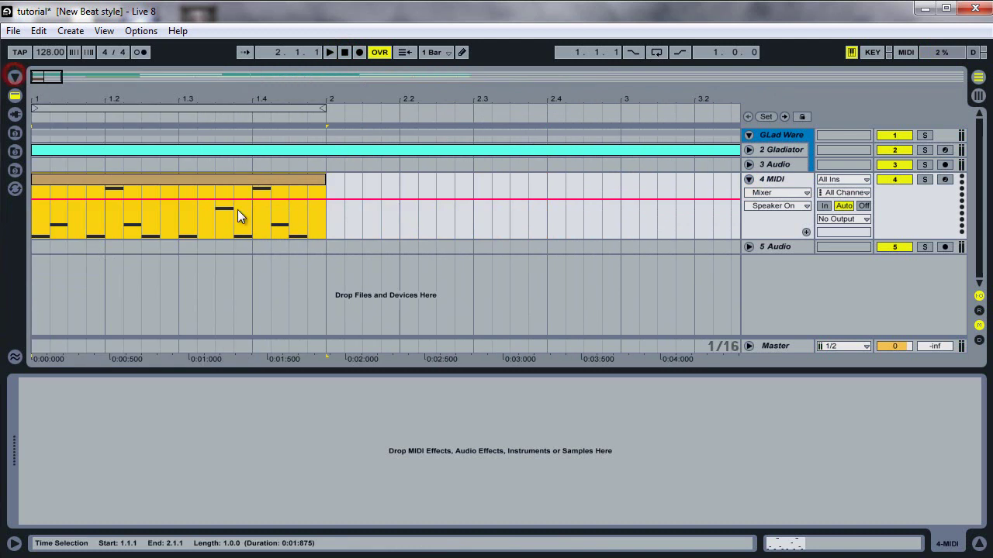
left_click_drag(59, 80, 60, 77)
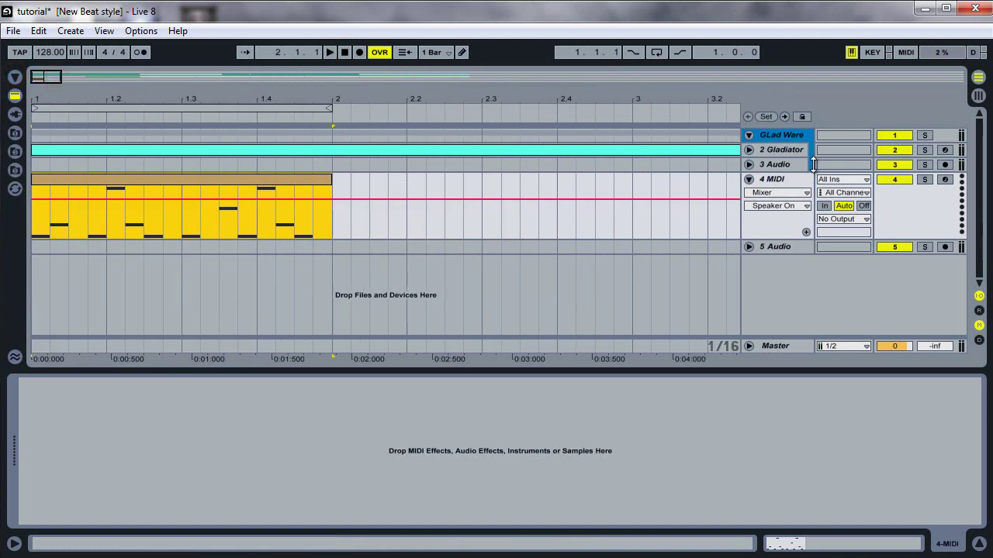
left_click(775, 179)
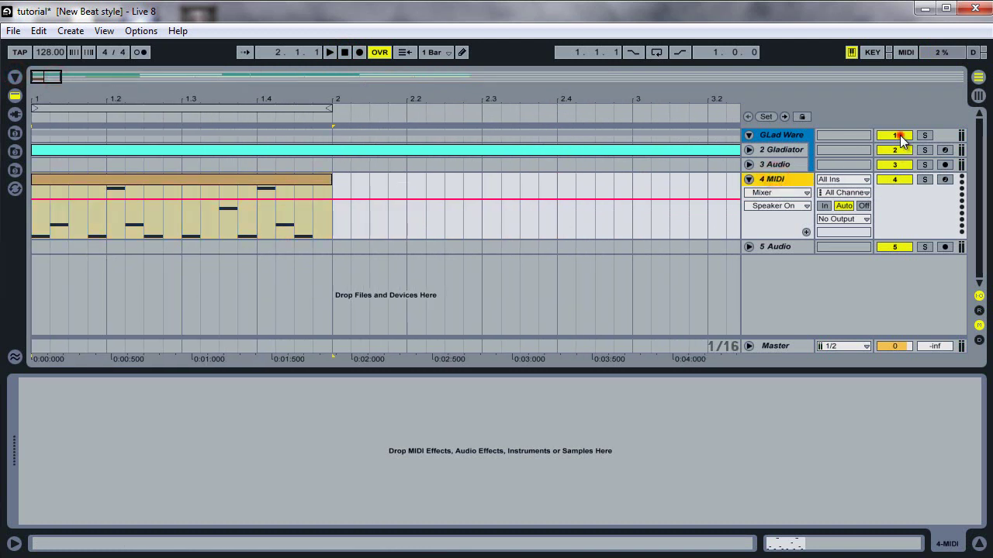
Drag the Analog synth from the Live Devices Instruments folder onto track 4.
left_click(15, 96)
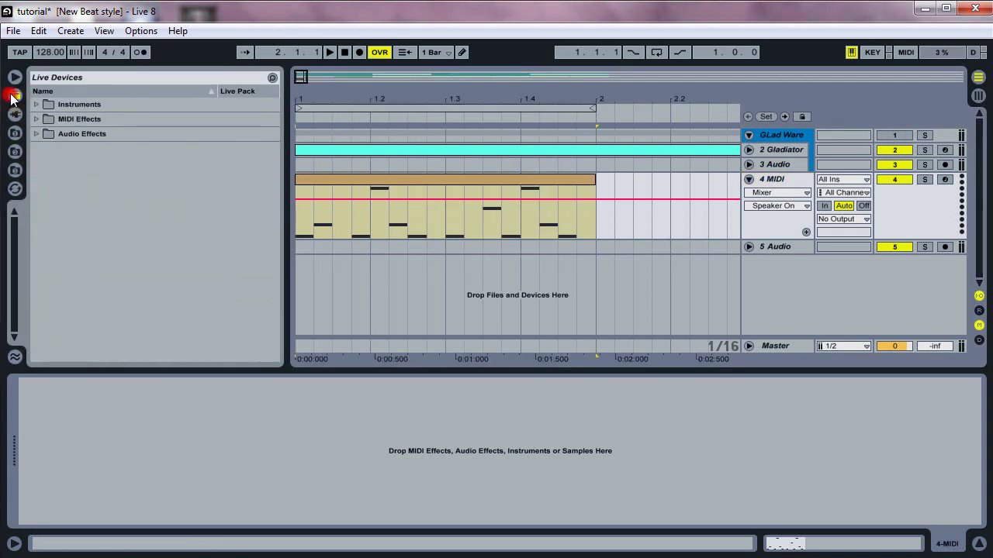
left_click(35, 104)
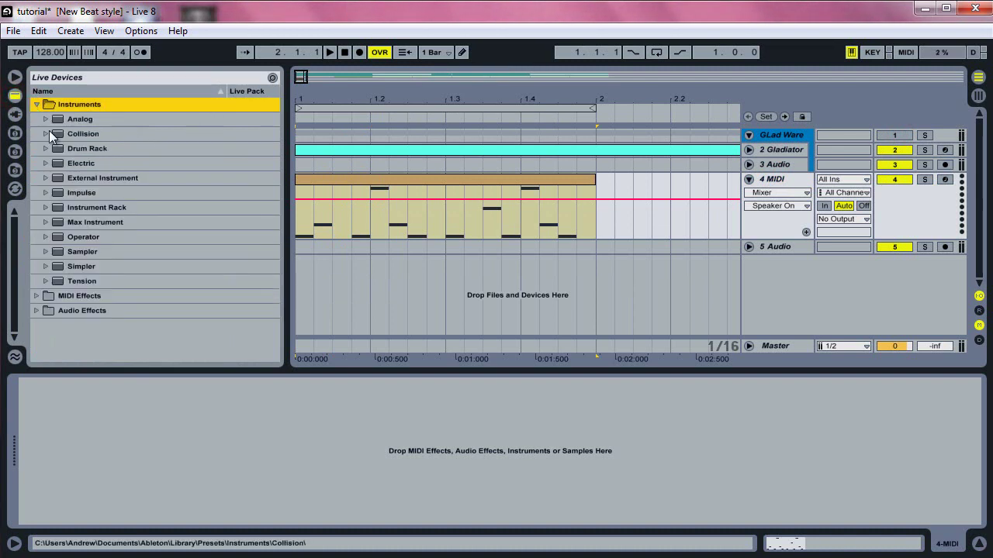
left_click_drag(79, 118, 103, 403)
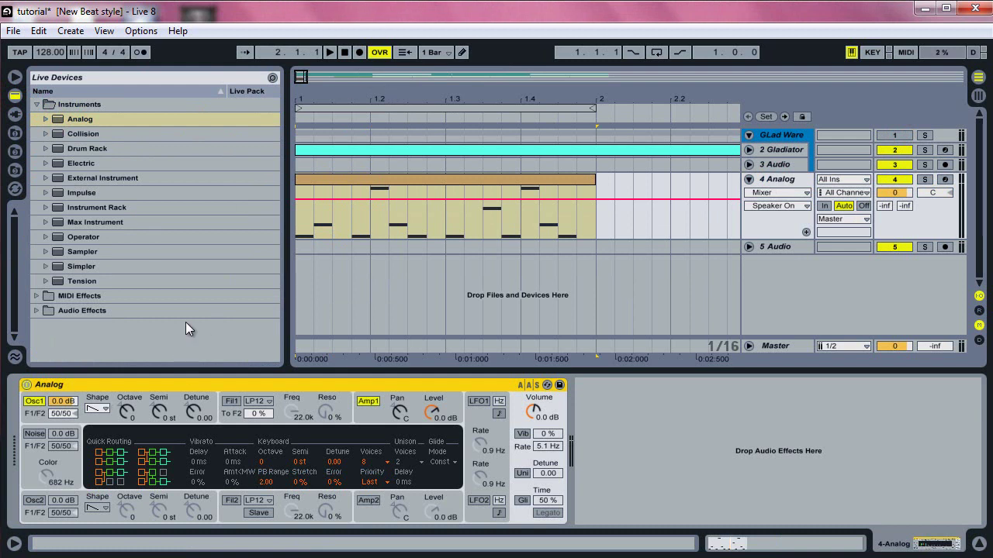
Enable Analog's second oscillator one octave down with a 0.13 detune.
left_click(92, 410)
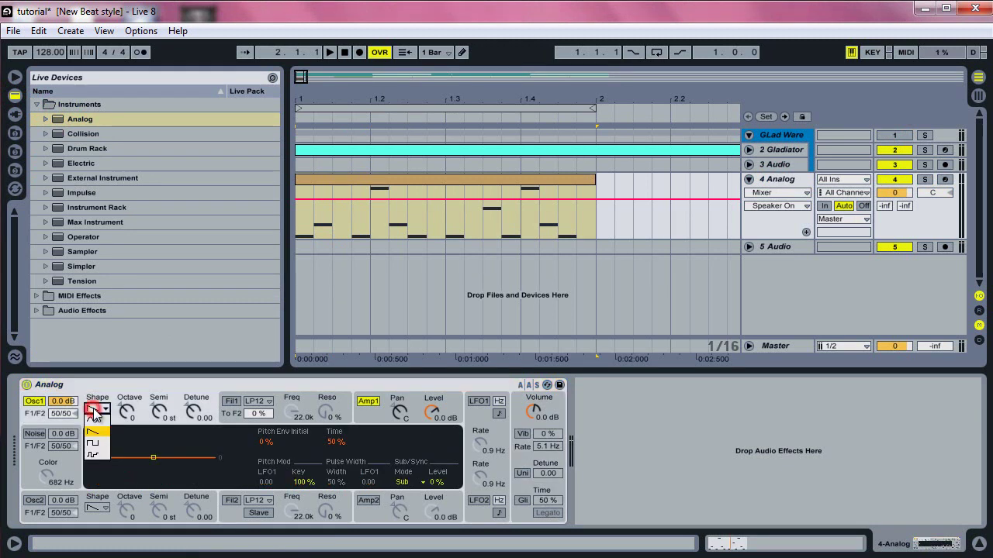
left_click(34, 500)
left_click(127, 511)
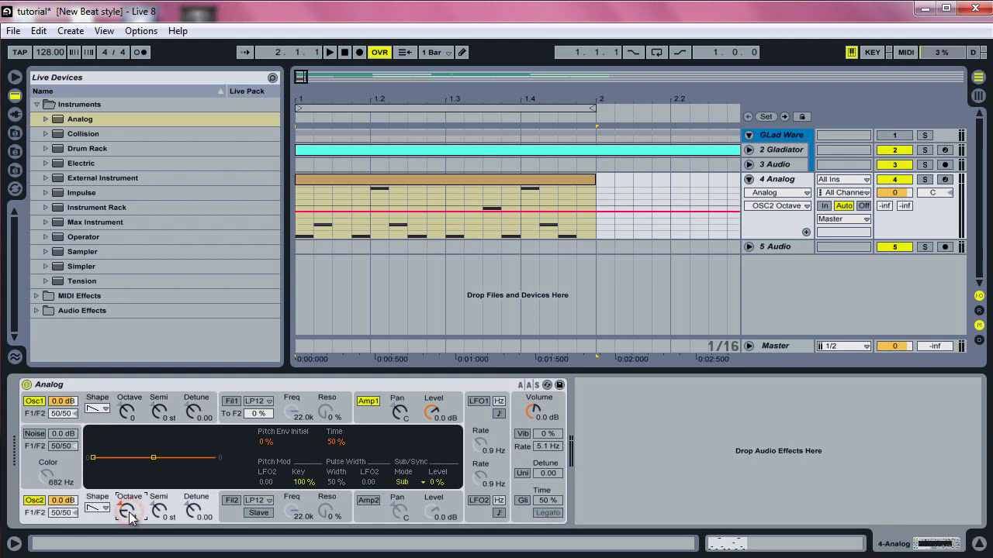
left_click_drag(193, 512, 194, 521)
Turn on Filter 1 as LP24 with cutoff 323 Hz, envelope amount 7.02 and 0% resonance.
left_click(237, 403)
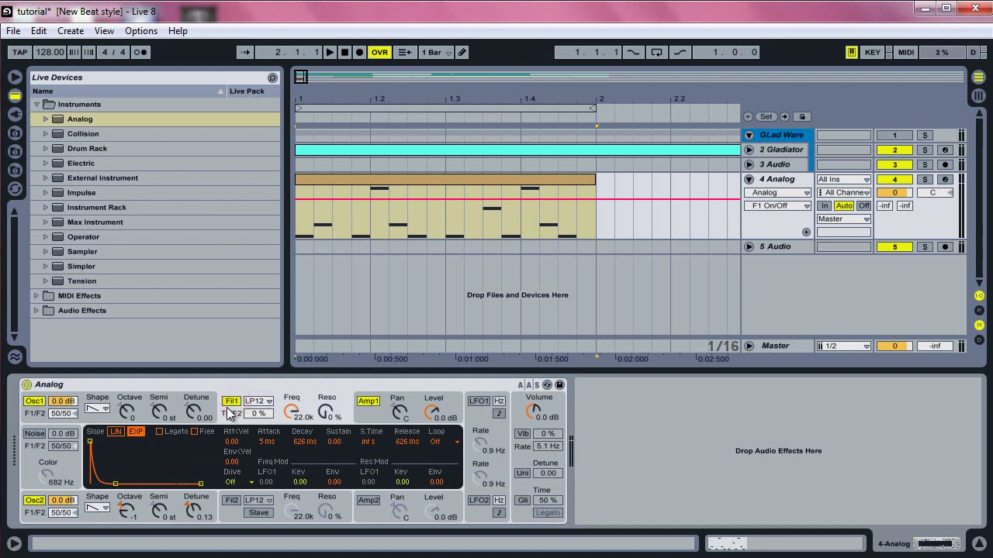
left_click(258, 401)
left_click(266, 428)
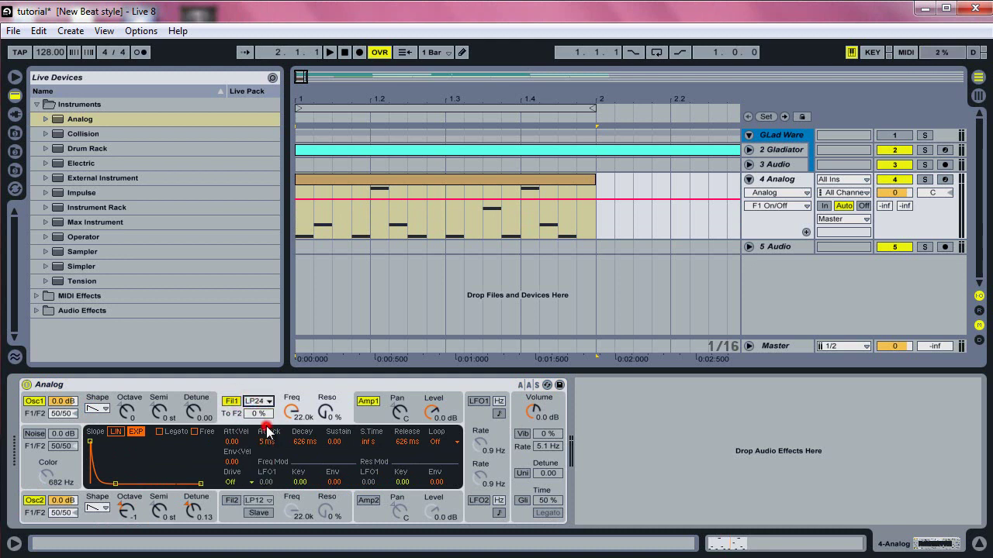
left_click_drag(286, 419, 288, 457)
left_click_drag(289, 417, 289, 425)
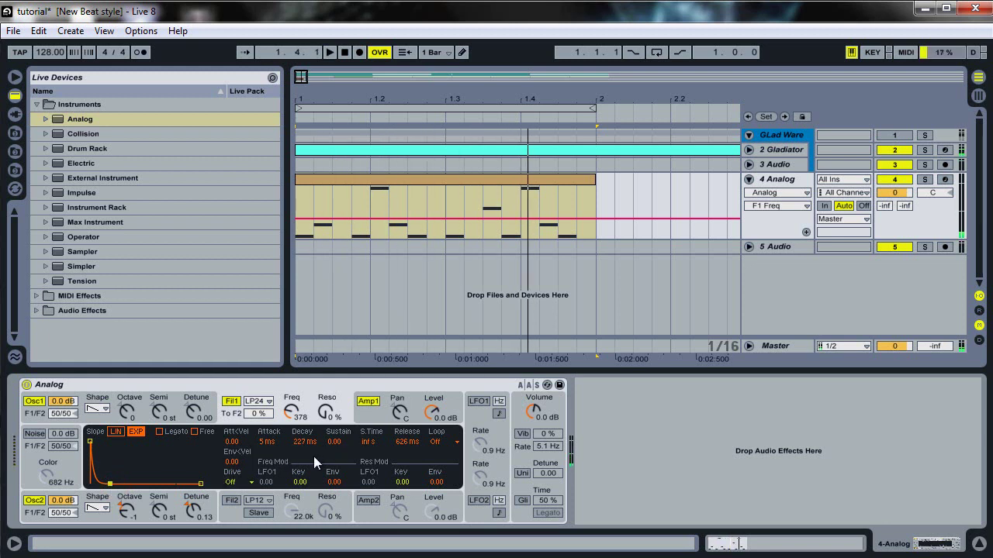
left_click_drag(334, 487, 334, 487)
key("space")
left_click_drag(326, 417, 291, 423)
left_click_drag(339, 483, 339, 486)
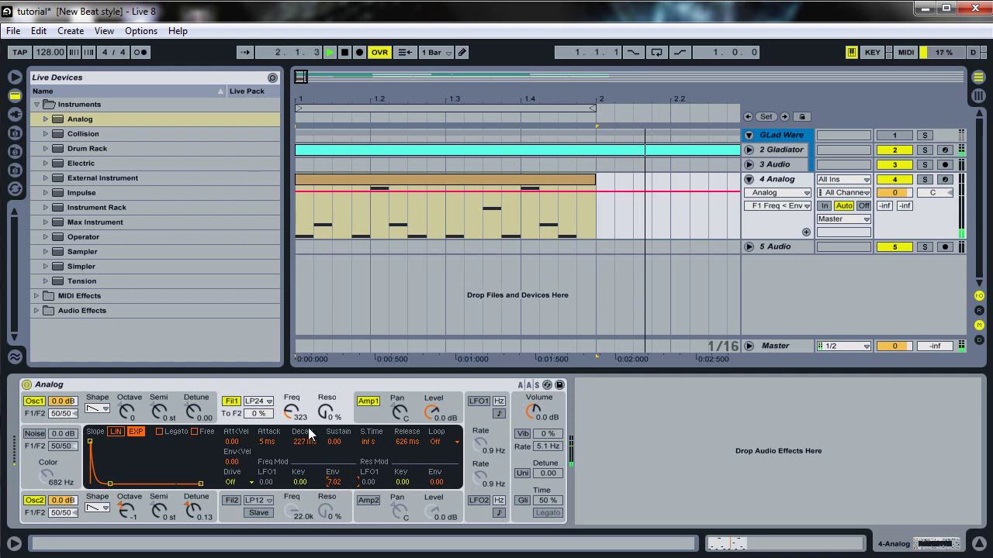
Enable Analog unison with detune 36.72 and play the loop to hear it.
key("space")
left_click(519, 473)
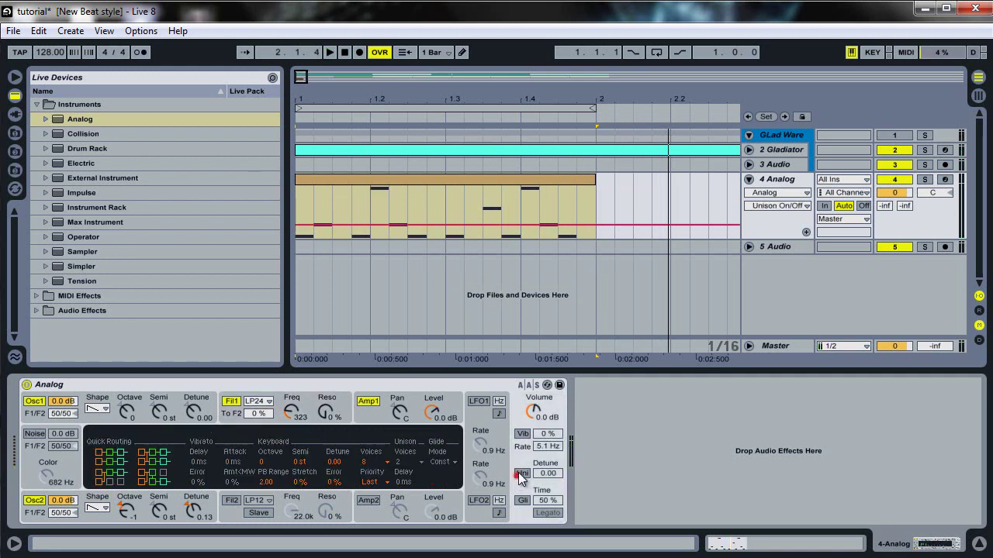
left_click_drag(546, 473, 538, 479)
key("space")
key("space")
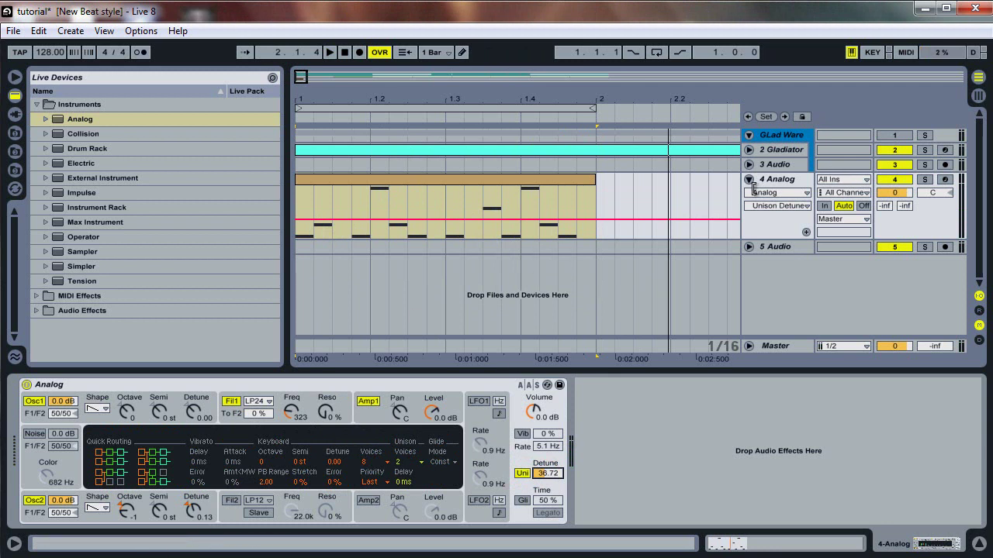
key("space")
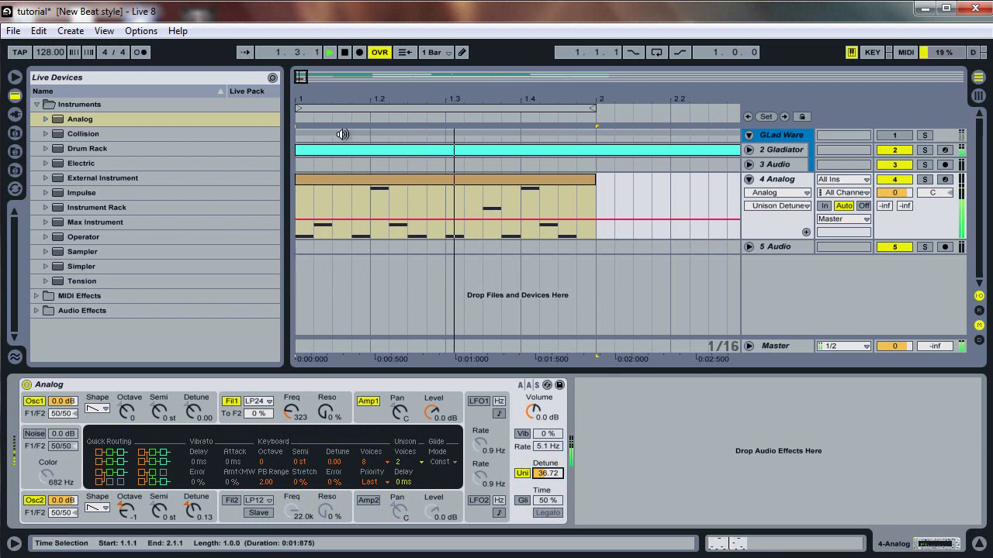
Stop playback and duplicate the one-bar clip into bar 2.
key("space")
left_click_drag(302, 77, 310, 92)
left_click_drag(358, 180, 508, 178)
Open the bar-2 clip's notes and move three notes between D#3 and C4 earlier and lower.
double_click(507, 175)
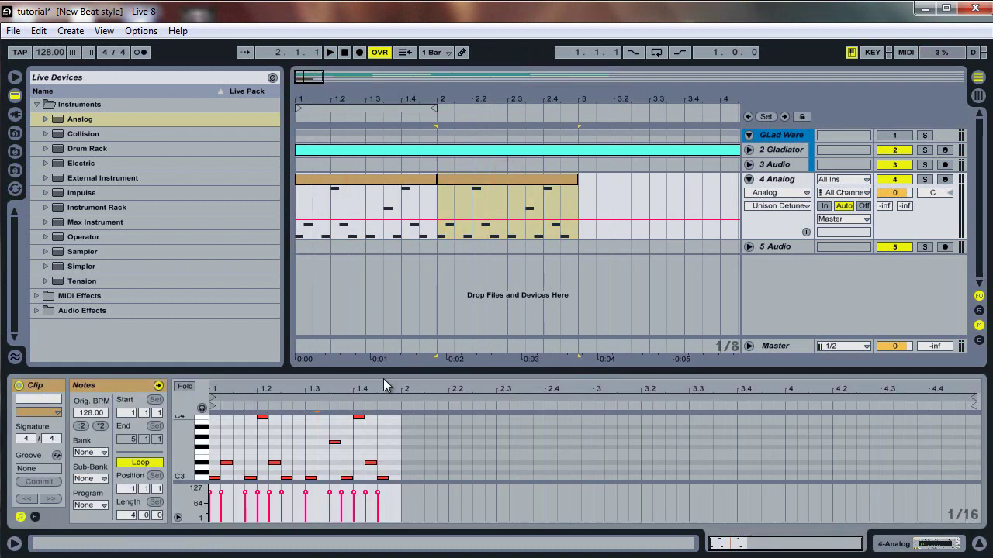
left_click_drag(385, 374, 397, 279)
left_click_drag(218, 404, 392, 416)
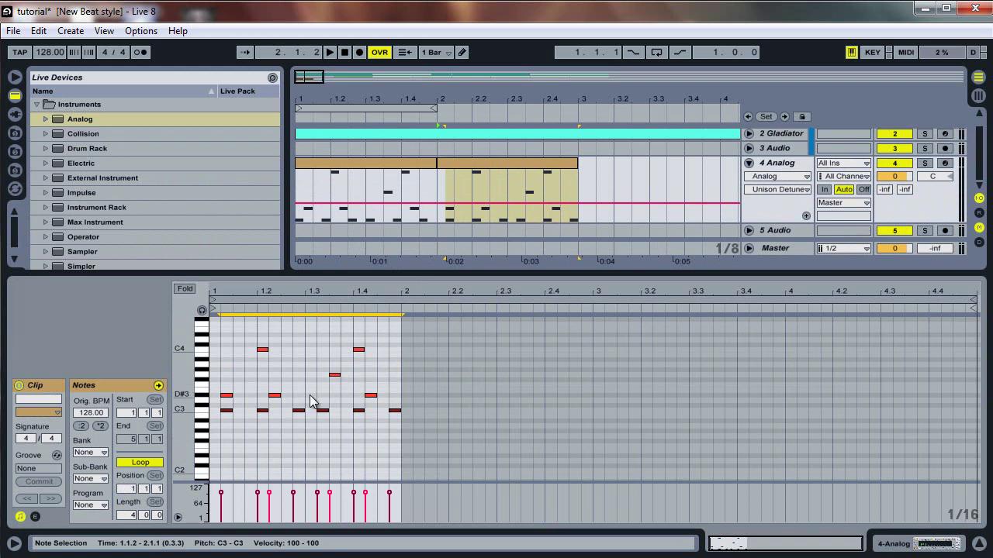
left_click(358, 399)
left_click_drag(322, 336, 370, 403)
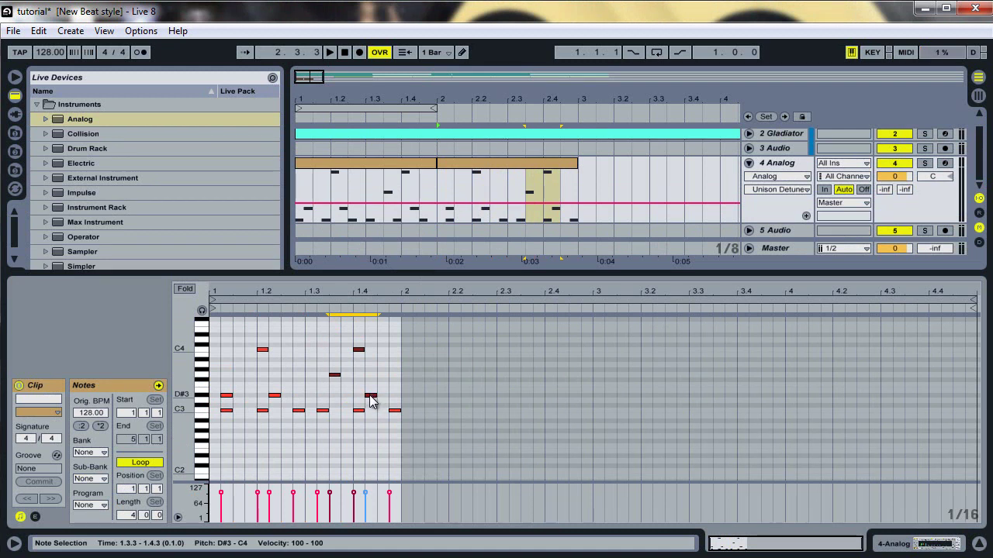
mouse_move(371, 400)
left_mouse_down()
mouse_move(321, 339)
mouse_move(313, 355)
mouse_move(354, 405)
mouse_move(377, 403)
left_mouse_up()
left_click_drag(373, 398, 279, 472)
Reselect the D#3–C4 notes and shift them later to 1.3.1.
left_click_drag(222, 348, 277, 400)
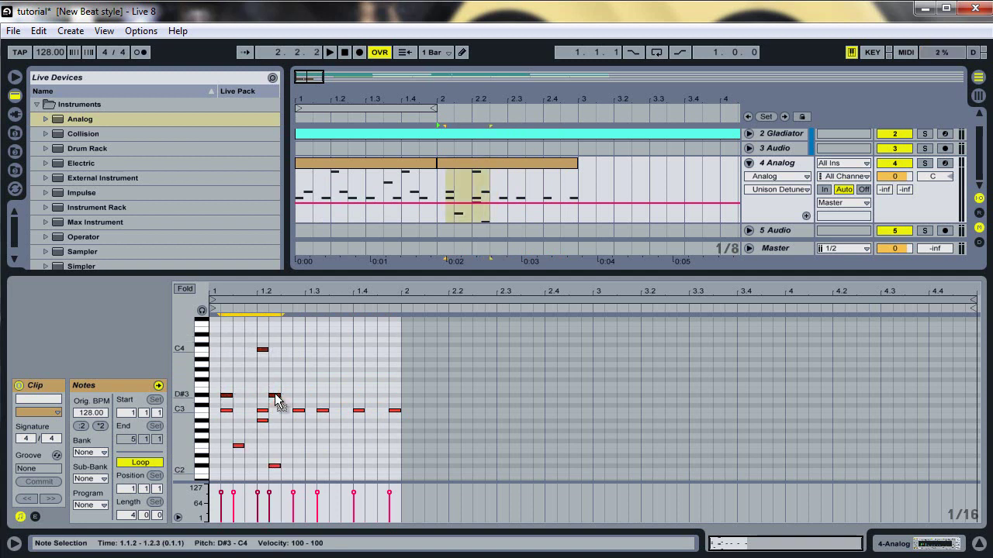
left_click_drag(277, 401, 376, 396)
left_click_drag(210, 415, 279, 405)
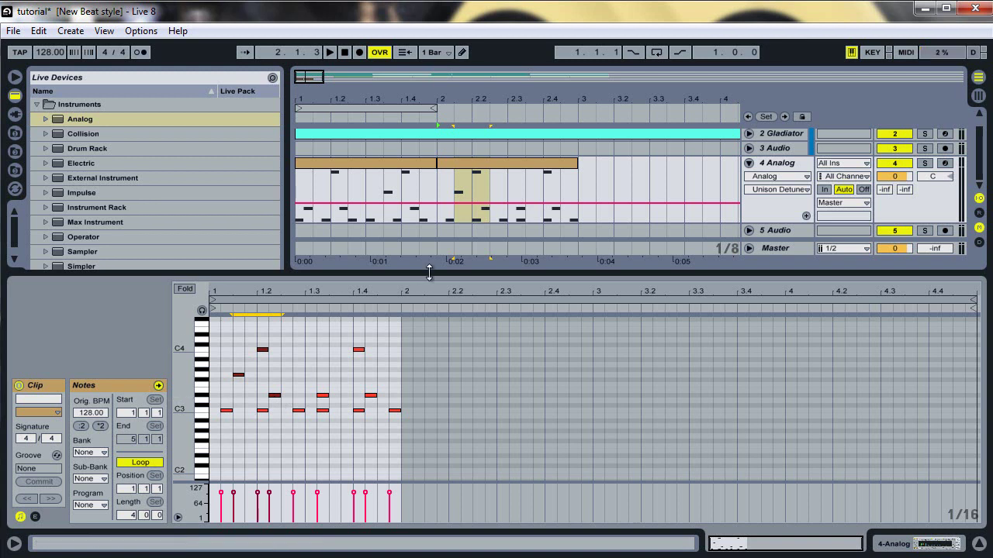
Move a C4 note one 16th earlier and lower it to D#3.
left_click(280, 378)
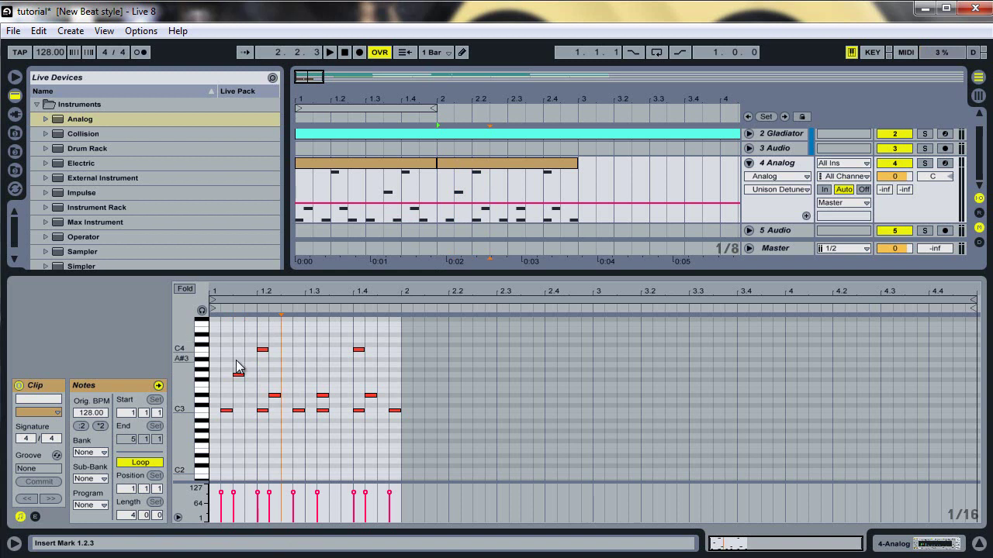
left_click_drag(262, 349, 241, 403)
left_click(294, 348)
Shift the D#3 note to 1.3.3 and the C4 note to 1.3.4.
left_click(329, 395)
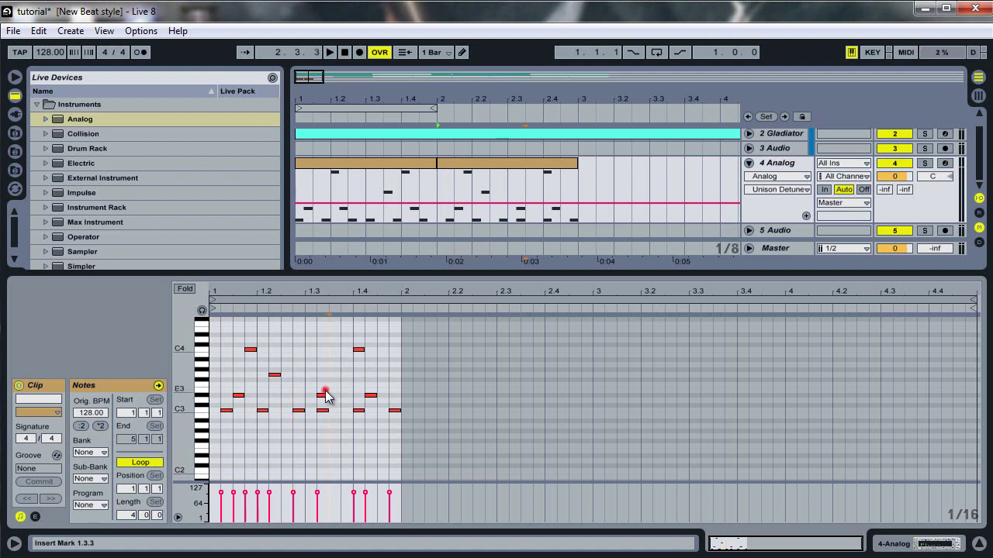
left_click(371, 396)
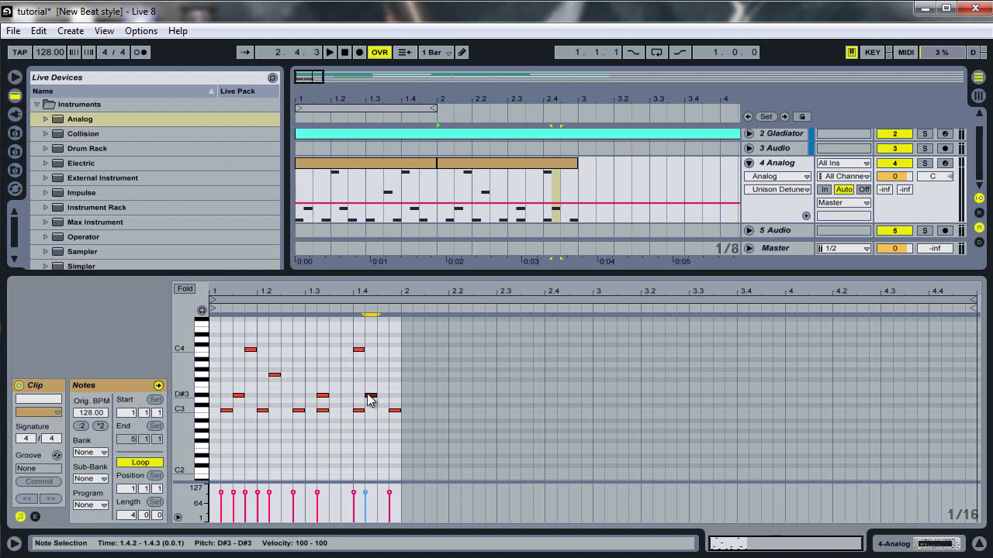
mouse_move(371, 396)
left_mouse_down()
mouse_move(325, 400)
mouse_move(384, 399)
left_mouse_up()
left_click_drag(361, 356, 349, 351)
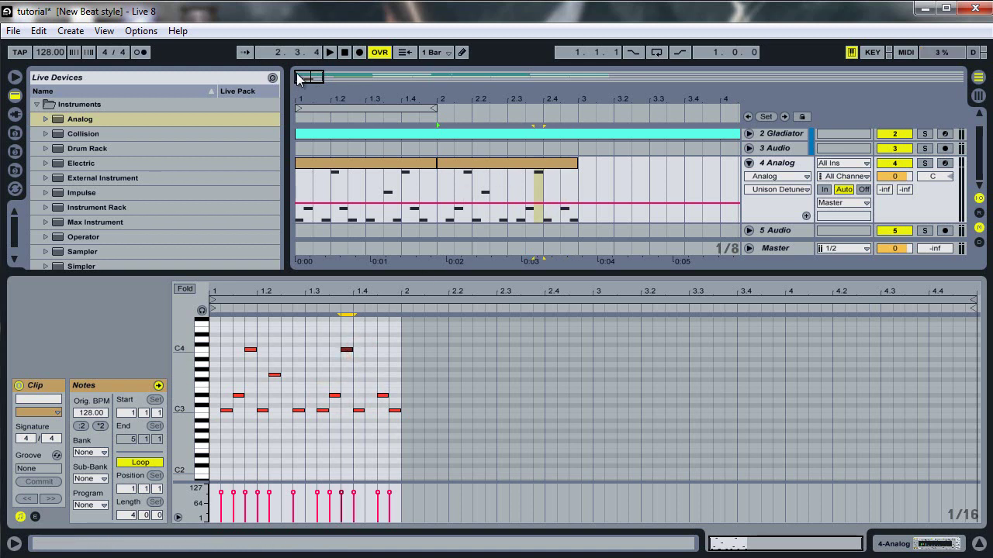
Delete the empty 5 Audio track and fold 4 Analog, leaving four tracks above Master.
left_click(14, 77)
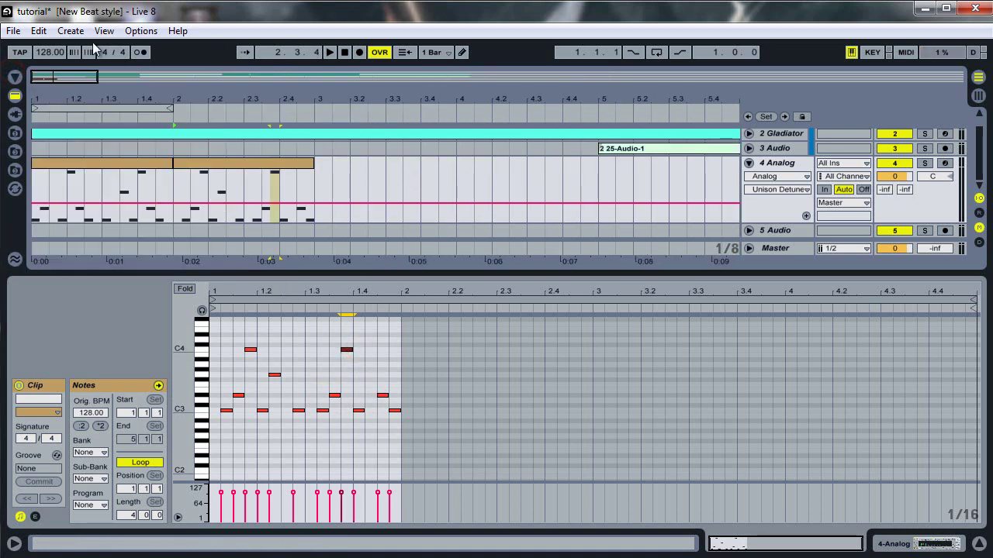
mouse_move(68, 75)
left_mouse_down()
mouse_move(53, 77)
mouse_move(71, 78)
left_mouse_up()
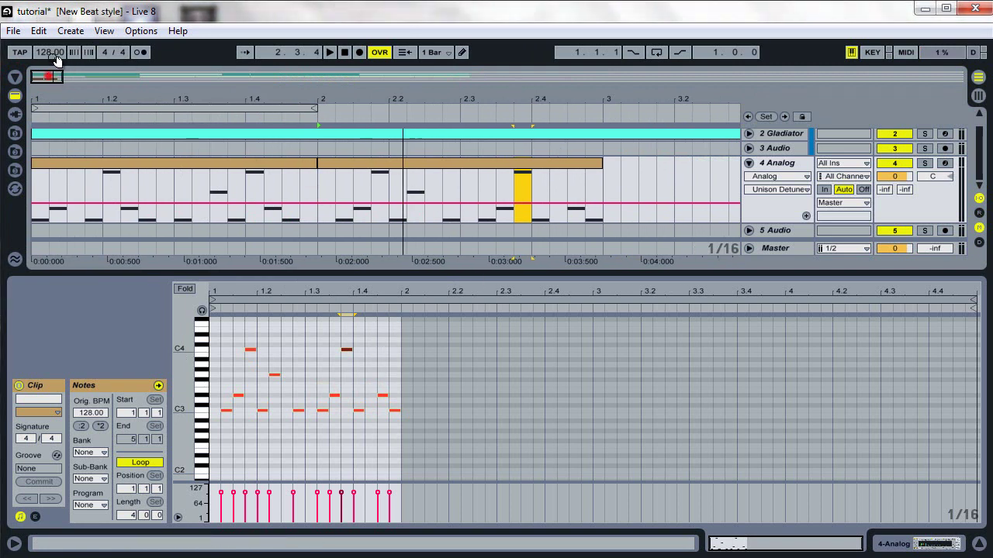
left_click_drag(52, 77, 104, 221)
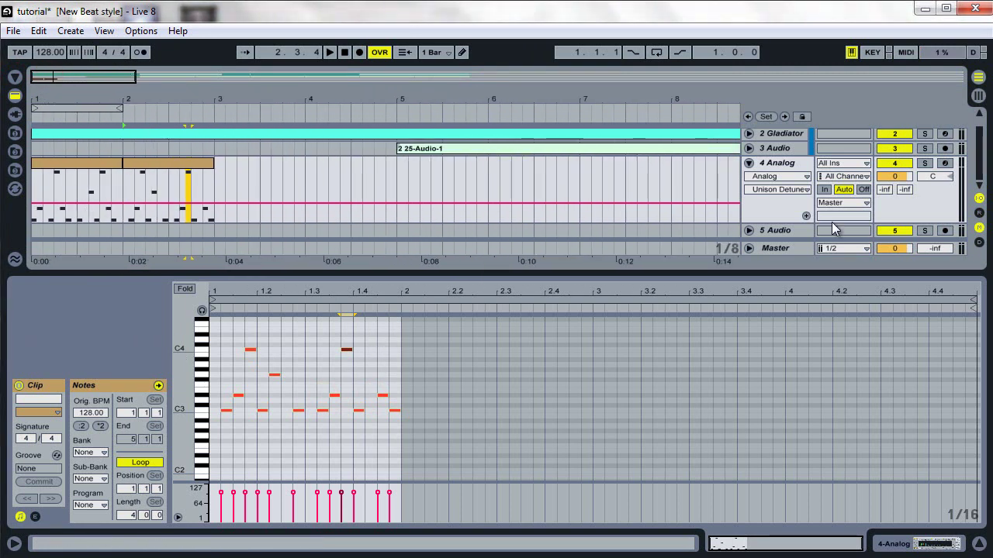
right_click(778, 229)
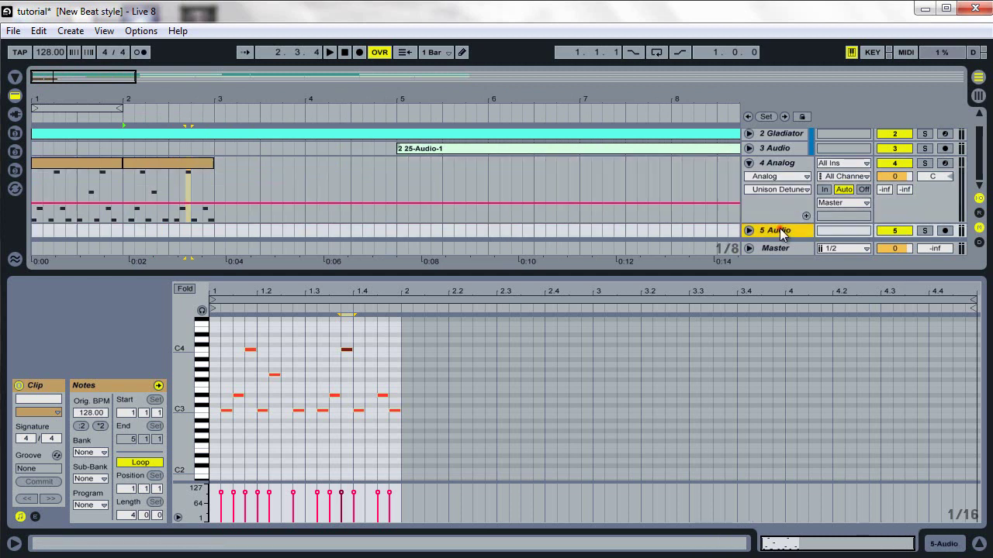
left_click(791, 272)
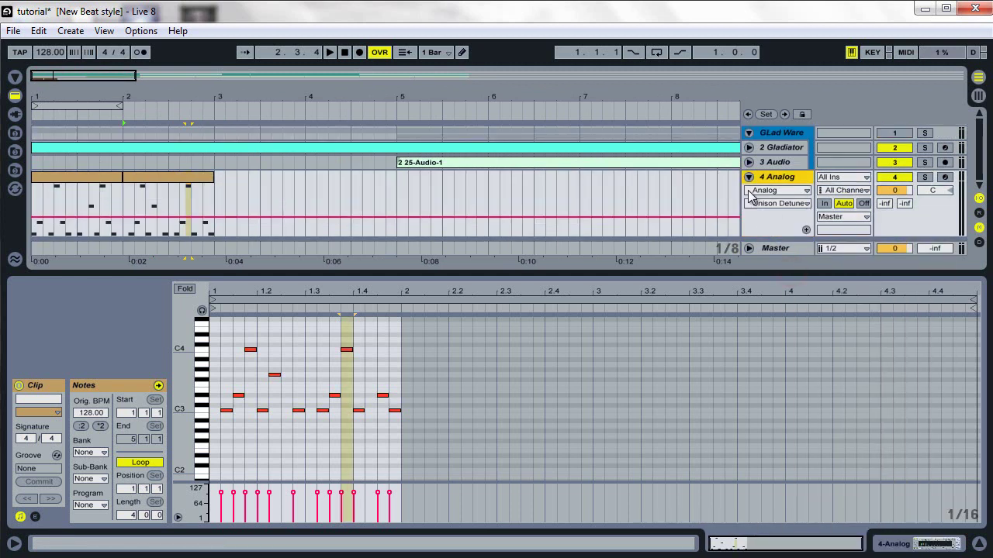
left_click(748, 180)
right_click(772, 206)
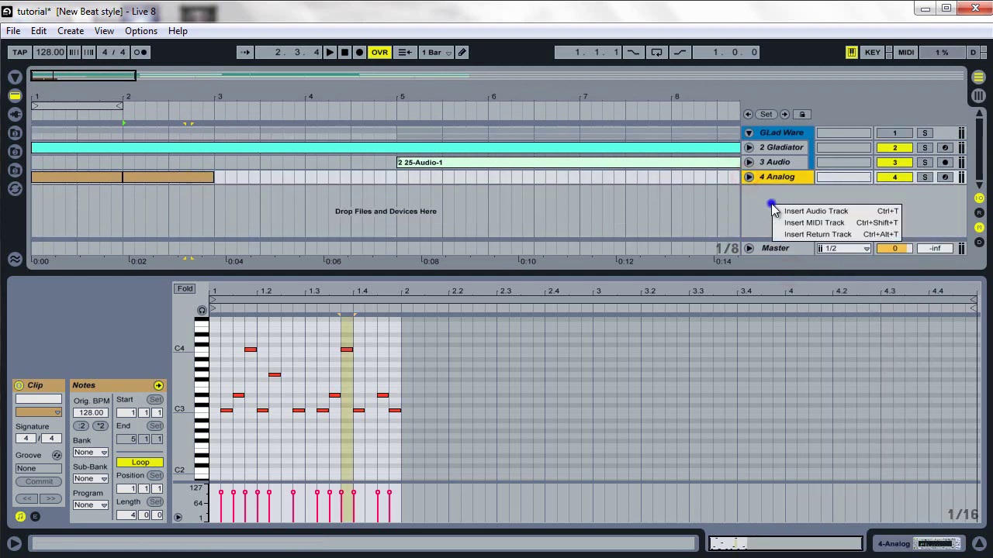
Insert a disarmed audio track with its Audio From input set to 4-Analog.
left_click(826, 212)
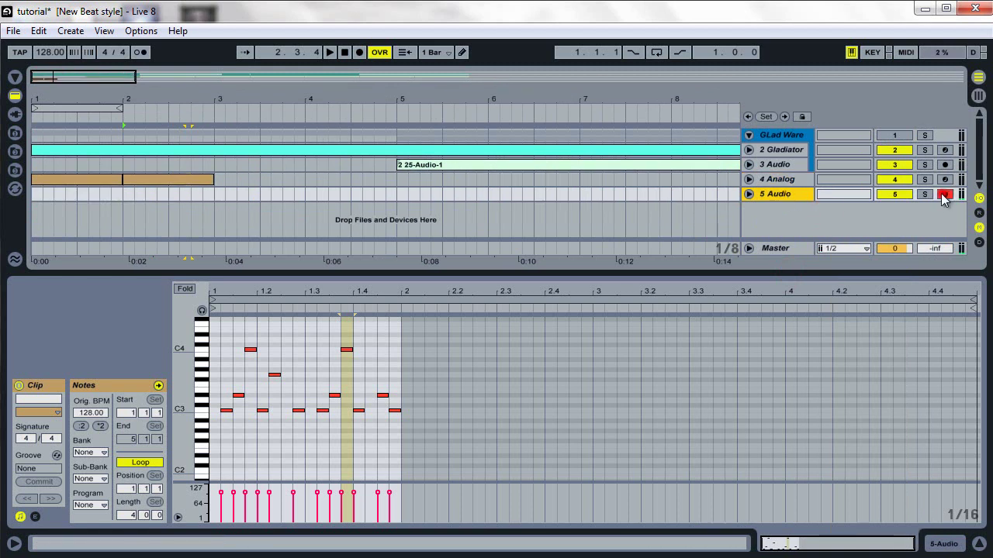
left_click(946, 195)
left_click(750, 193)
left_click(861, 179)
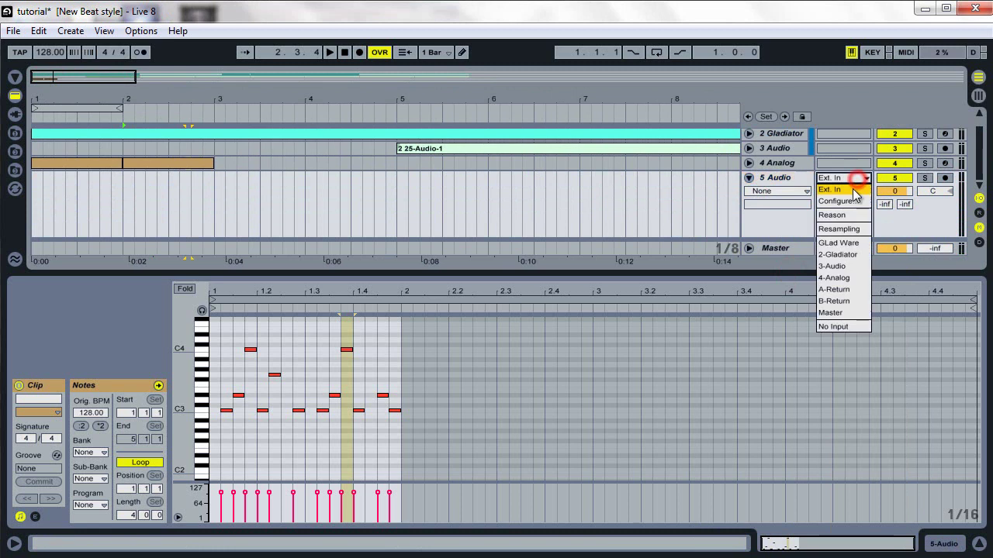
left_click(846, 278)
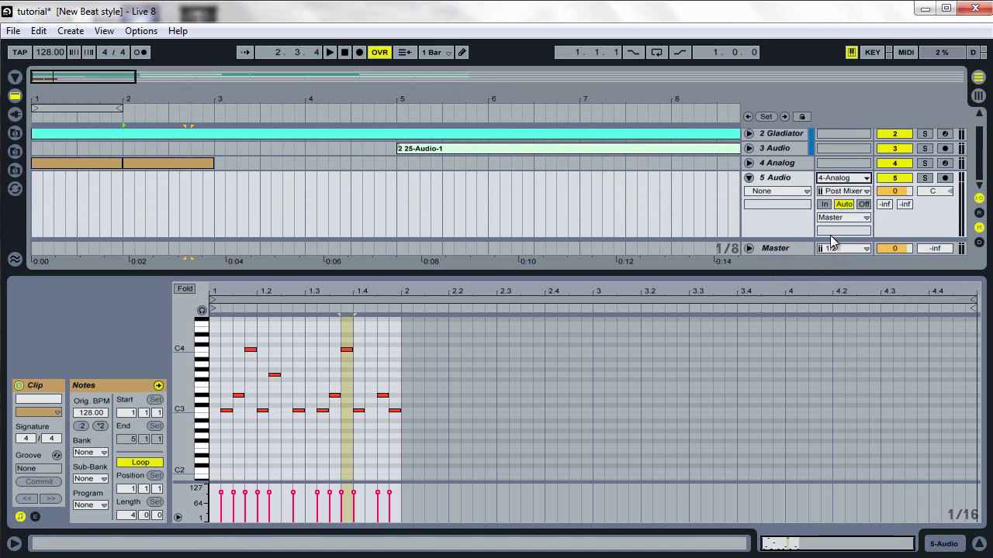
Move the first Analog clip to 3.1.3 and name it 'normal'.
left_click(345, 52)
left_click(88, 166)
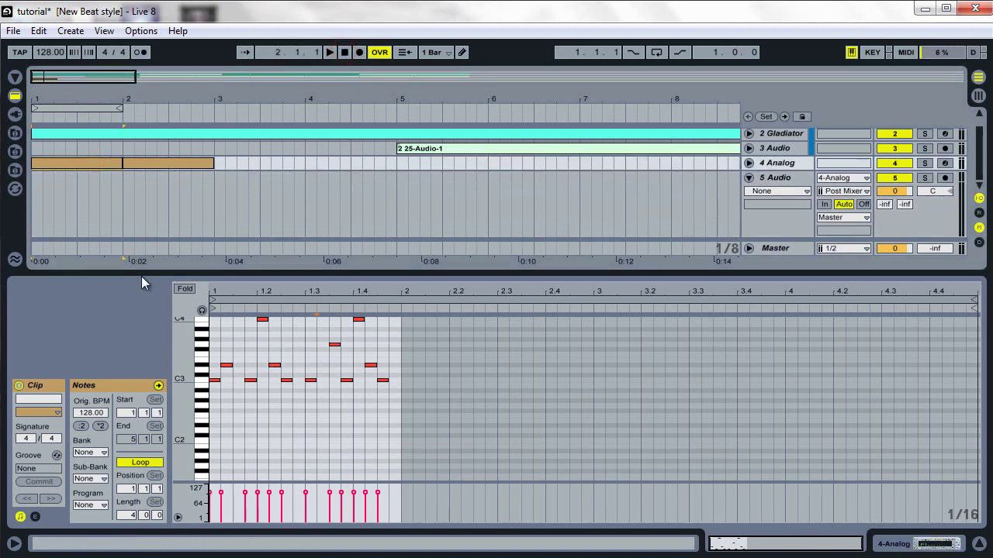
left_click_drag(95, 165, 287, 167)
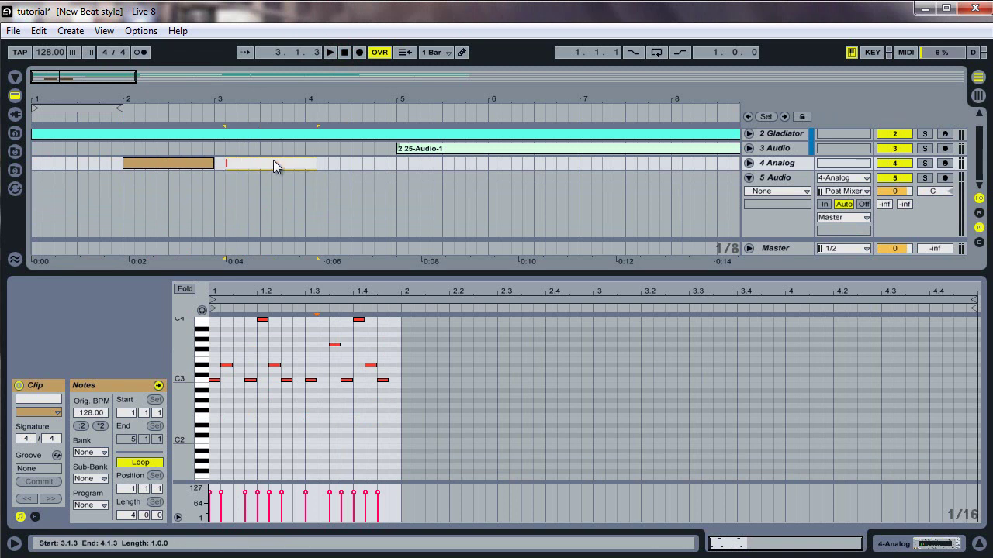
type("normal")
key("Return")
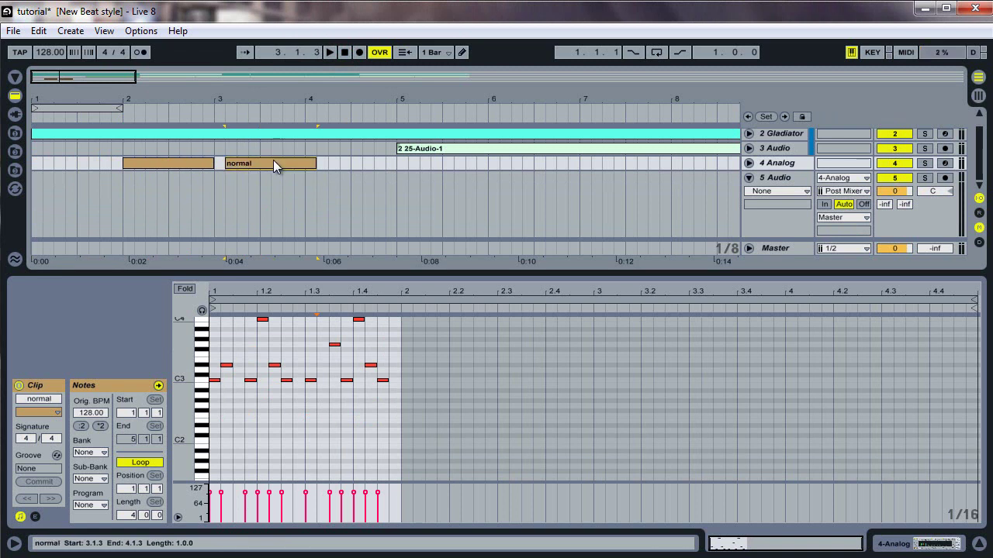
Rename the other clip 'REV', move it to bar 1, and enlarge the arrangement view.
left_click(189, 164)
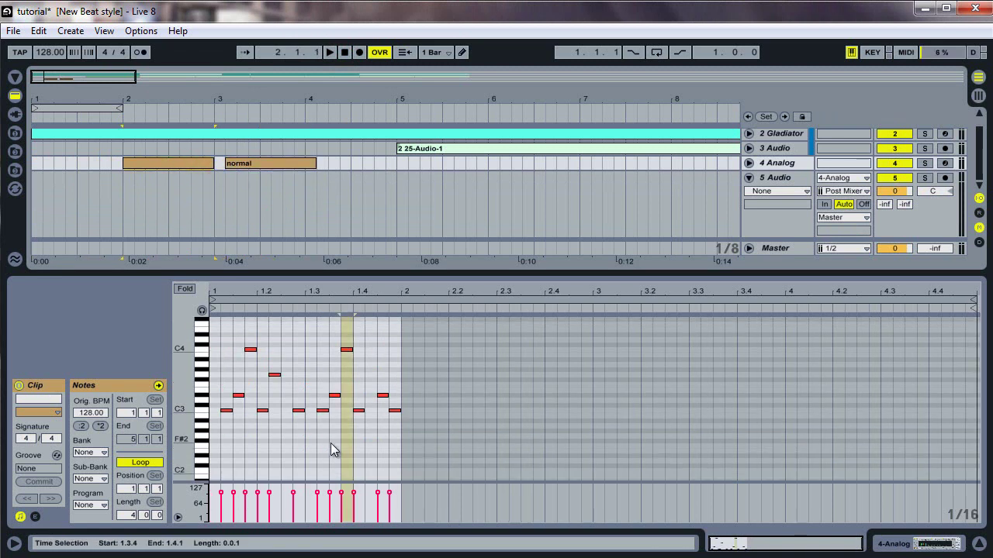
key("ctrl+r")
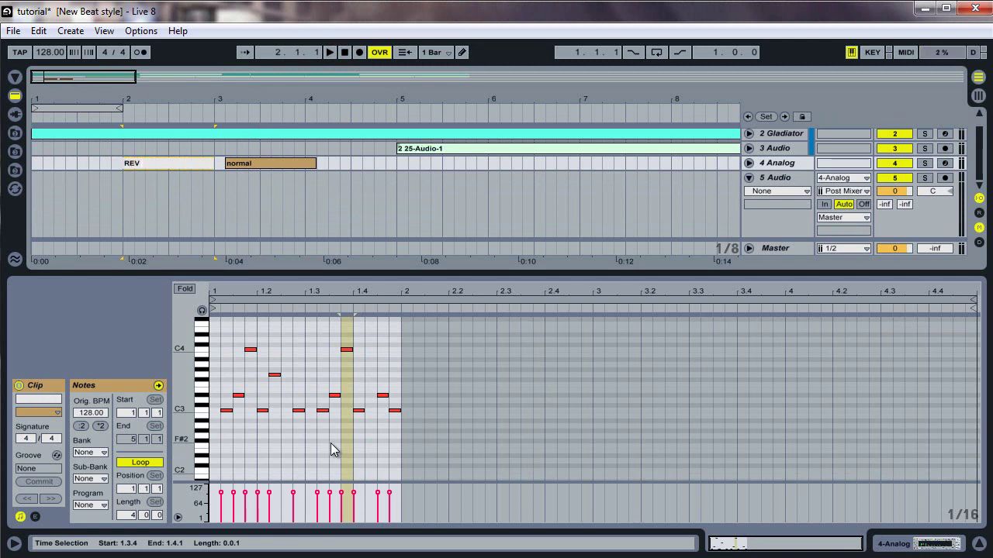
type("REV")
key("Return")
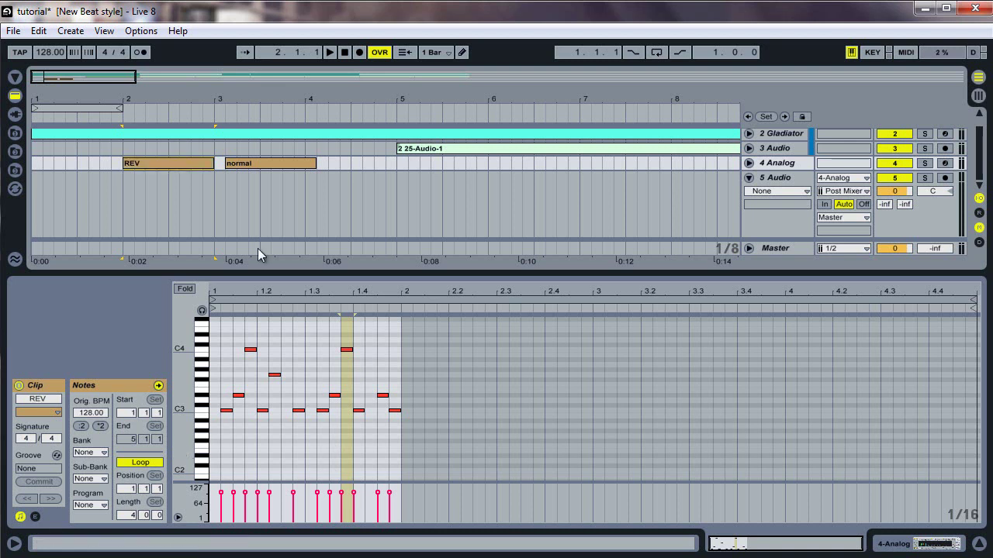
left_click_drag(179, 164, 62, 162)
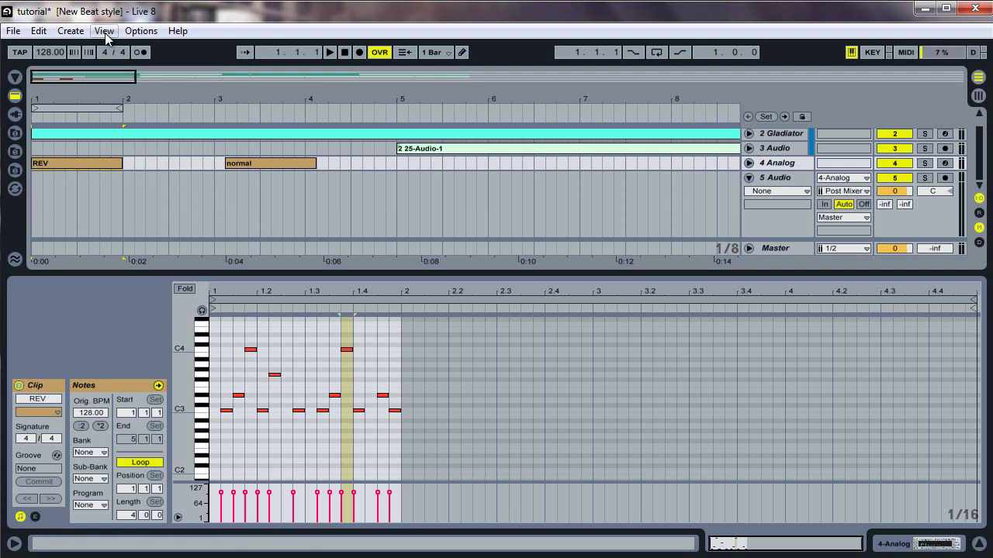
left_click(342, 52)
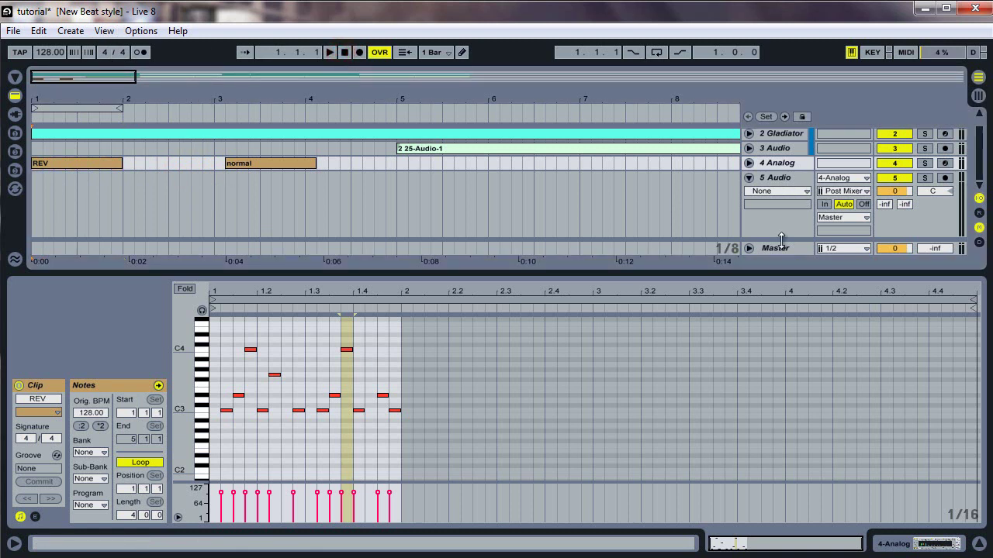
left_click_drag(780, 239, 786, 268)
left_click_drag(703, 281, 707, 363)
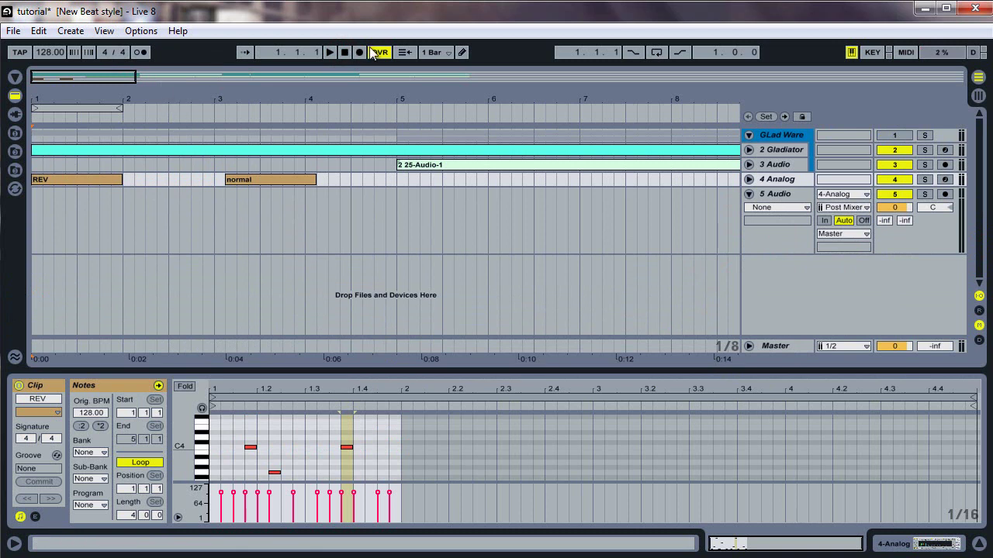
Arm 5 Audio and turn on input monitoring, dismissing the file error.
left_click(944, 193)
left_click(535, 329)
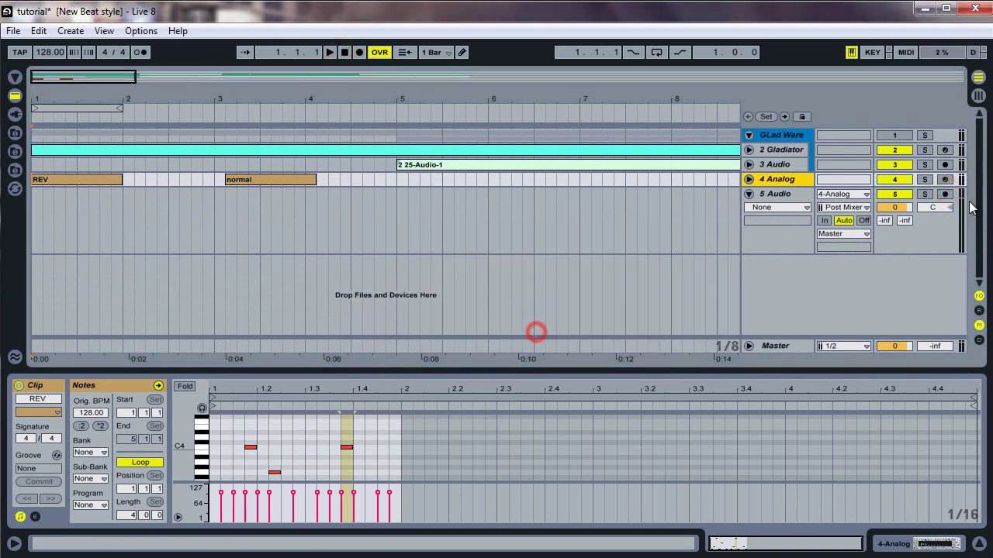
left_click(824, 220)
left_click(944, 194)
left_click(948, 198)
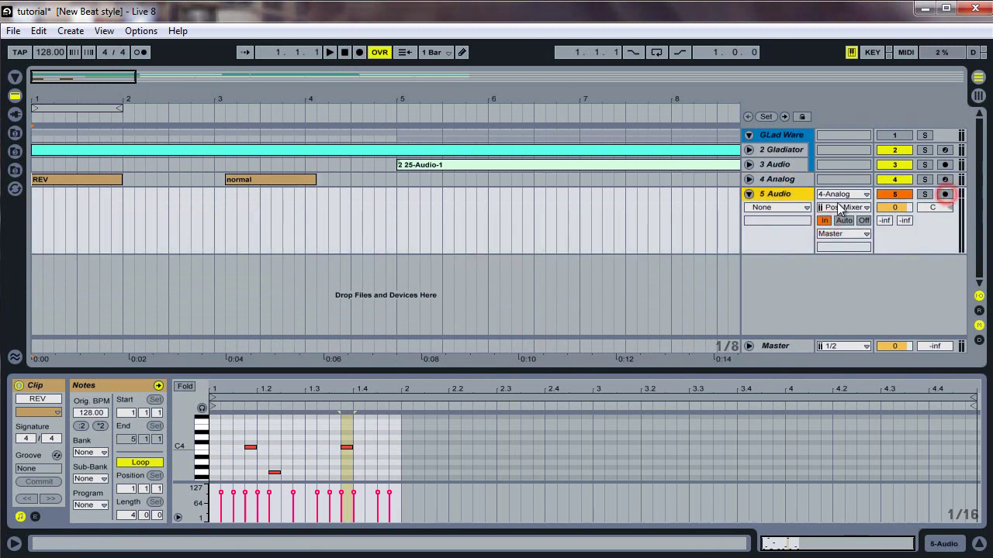
Insert a fresh audio track and delete the old 5 Audio track.
right_click(790, 198)
right_click(763, 275)
left_click(806, 285)
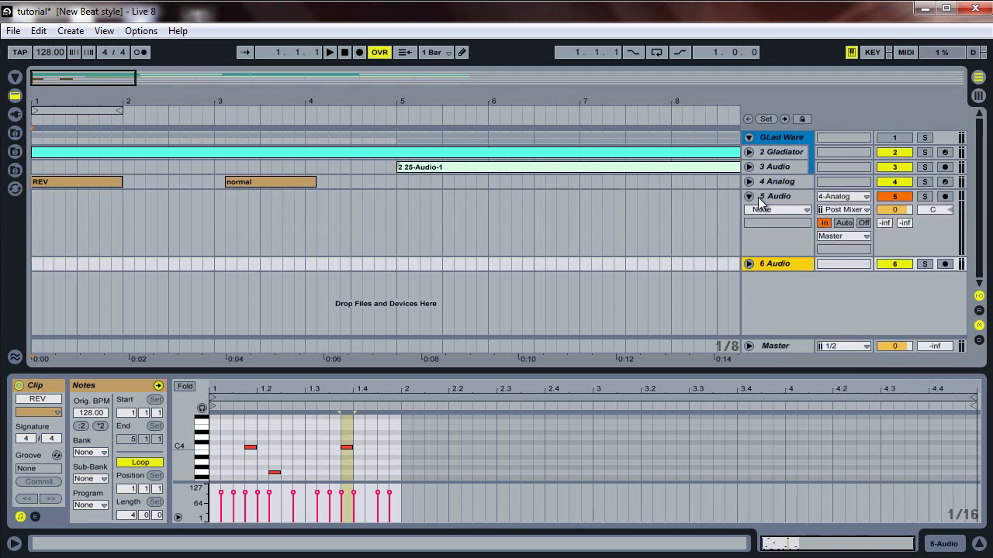
left_click(768, 196)
right_click(793, 196)
left_click(828, 237)
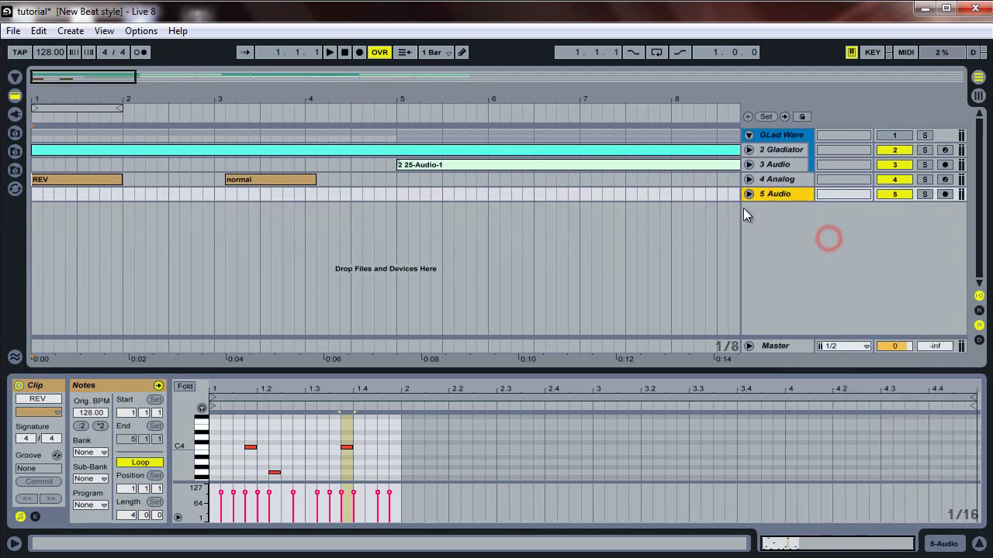
Feed 5 Audio from 4-Analog with In monitoring, arm it, and turn off arrangement recording.
left_click(748, 194)
left_click(853, 194)
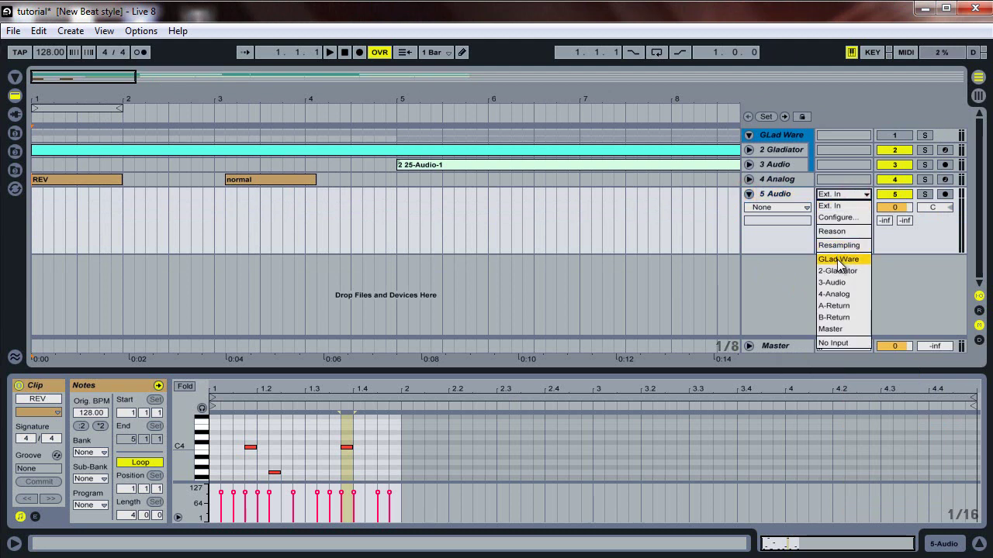
left_click(837, 294)
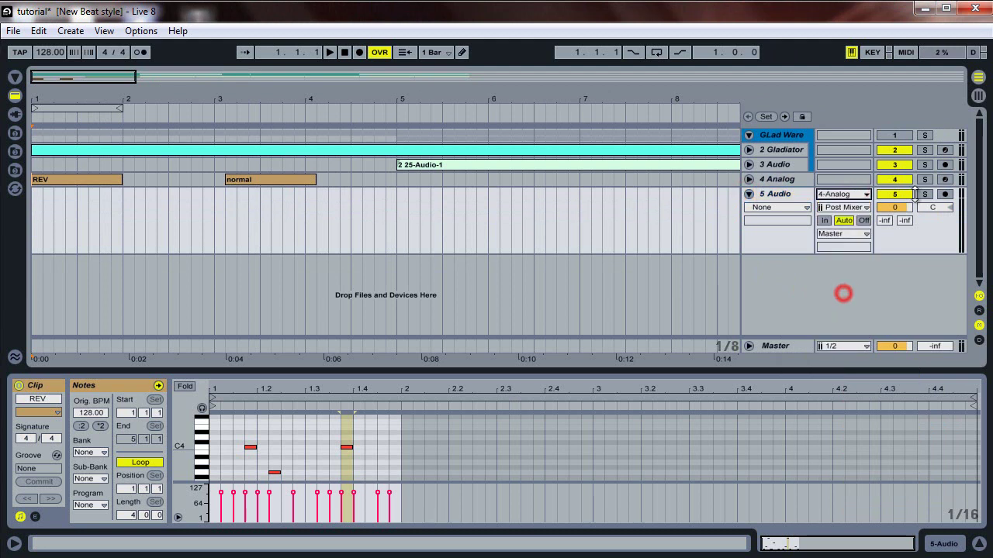
left_click(824, 221)
left_click(944, 194)
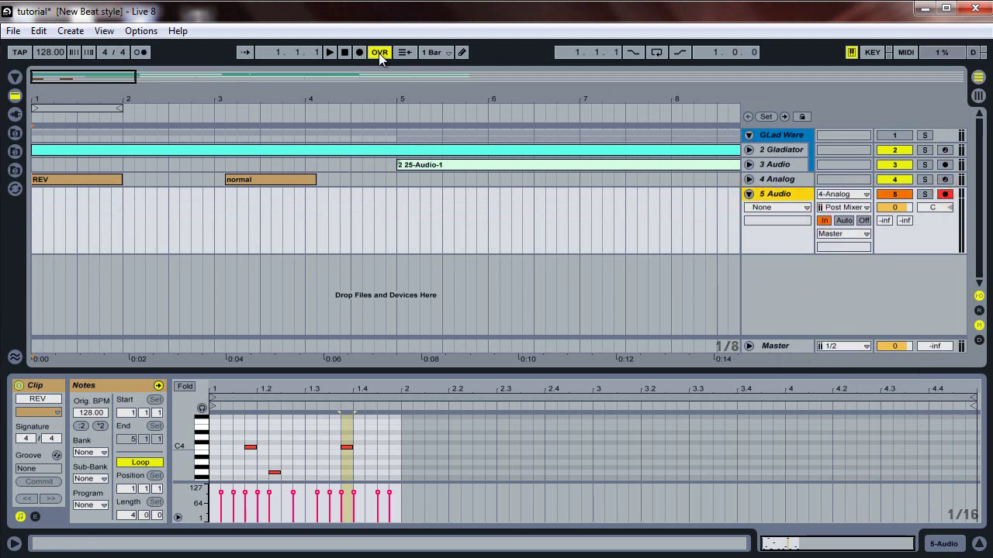
left_click(339, 53)
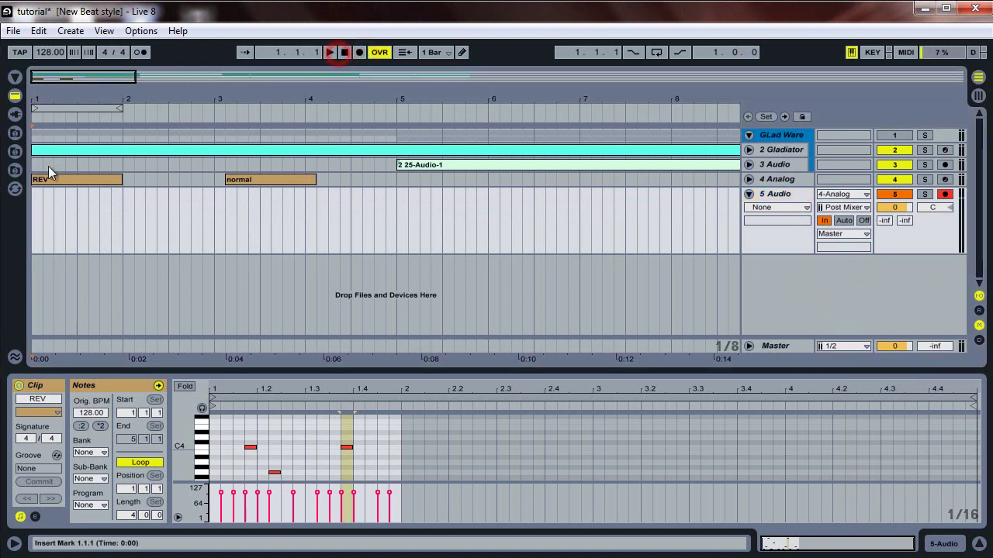
left_click(343, 54)
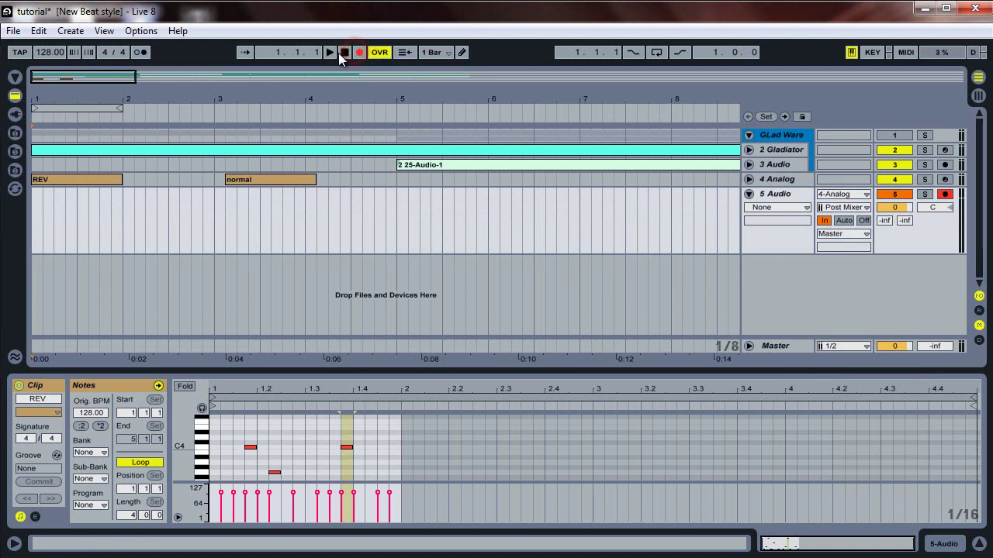
Record the Analog output onto track 5 and trim the new clip to end at bar 3.
left_click(335, 52)
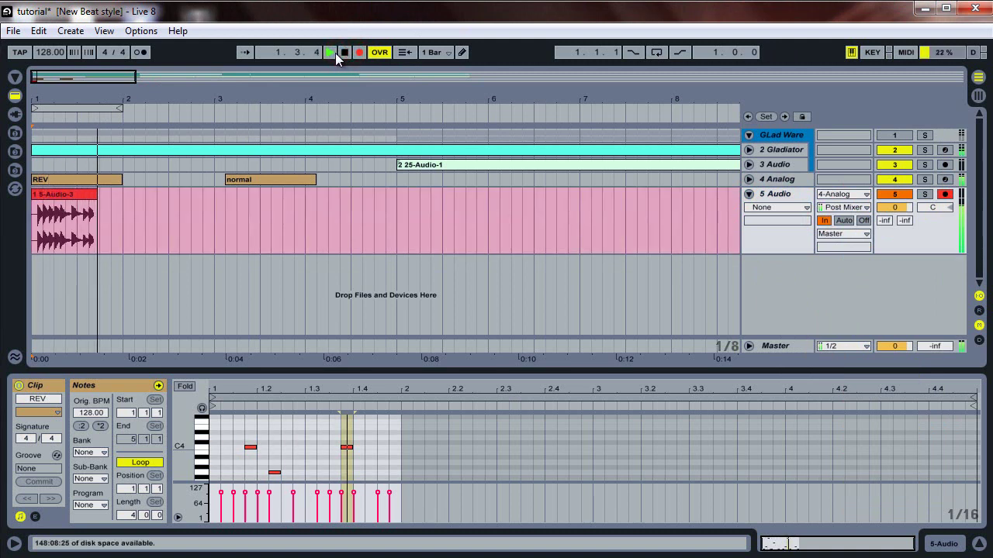
left_click(344, 52)
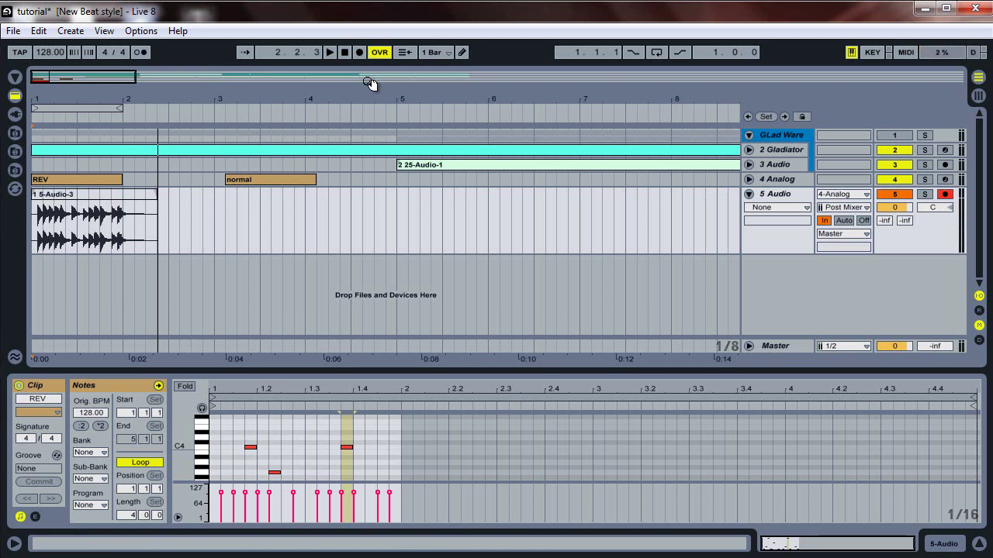
left_click(332, 56)
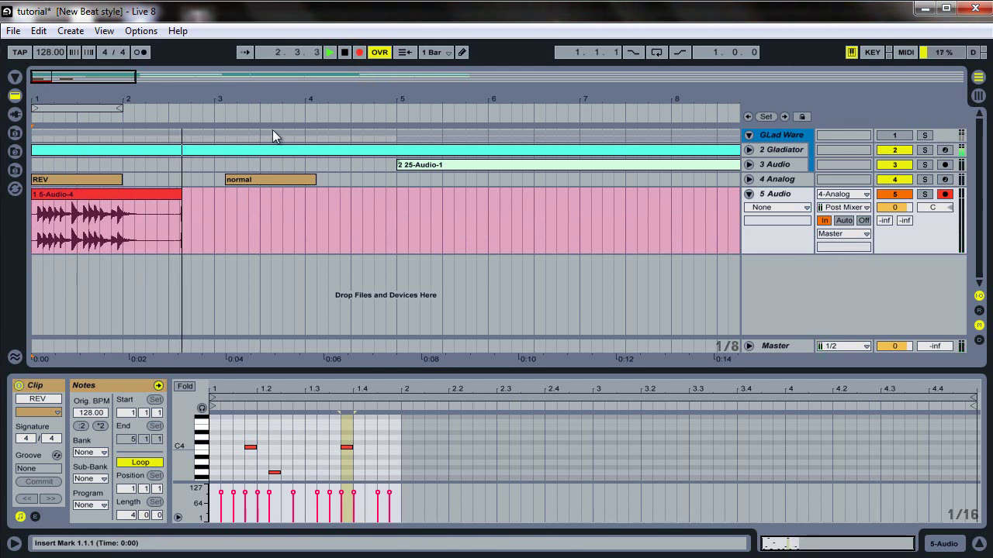
left_click(345, 52)
left_click_drag(284, 198, 215, 217)
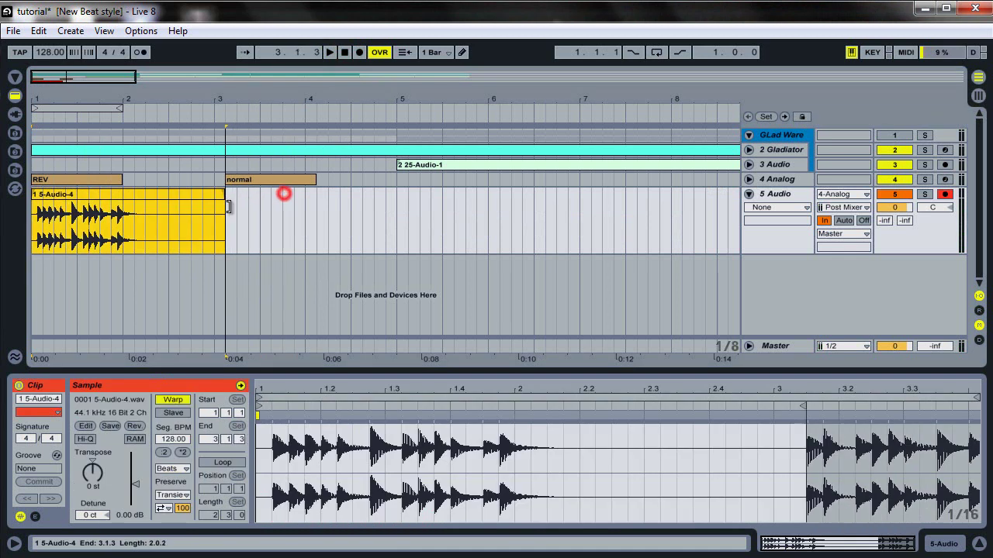
Set track 5 monitoring to Auto and input to Ext. In, then disarm it.
left_click(844, 220)
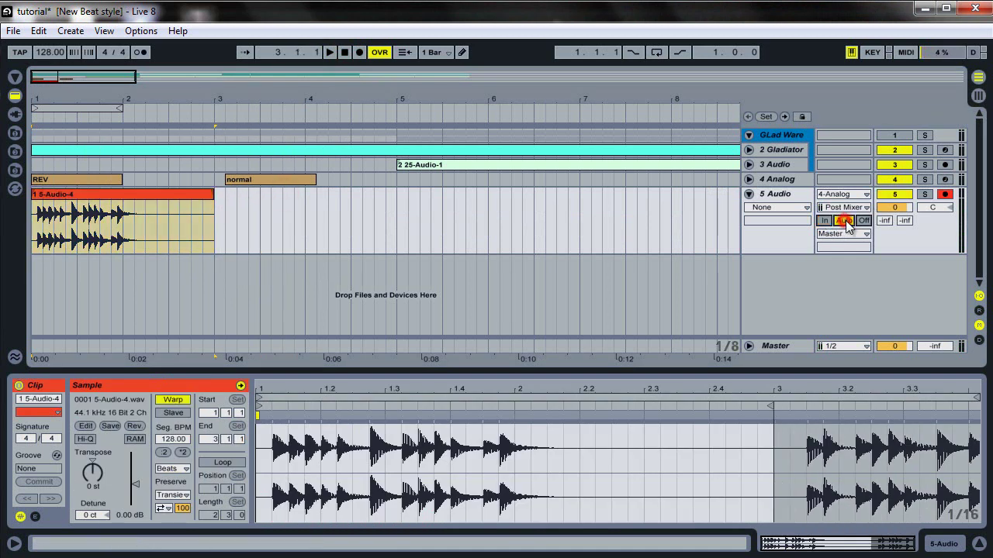
left_click(850, 194)
left_click(839, 203)
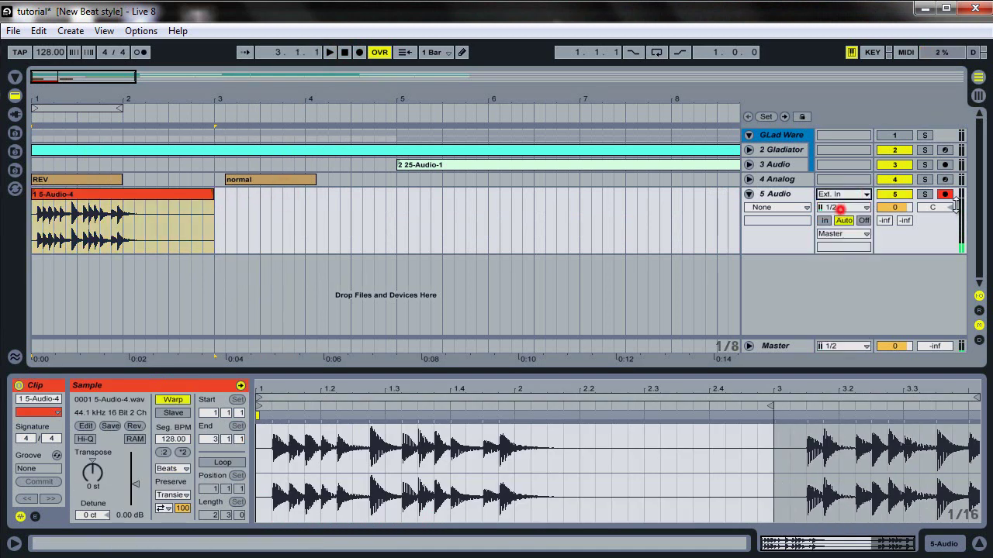
left_click(948, 196)
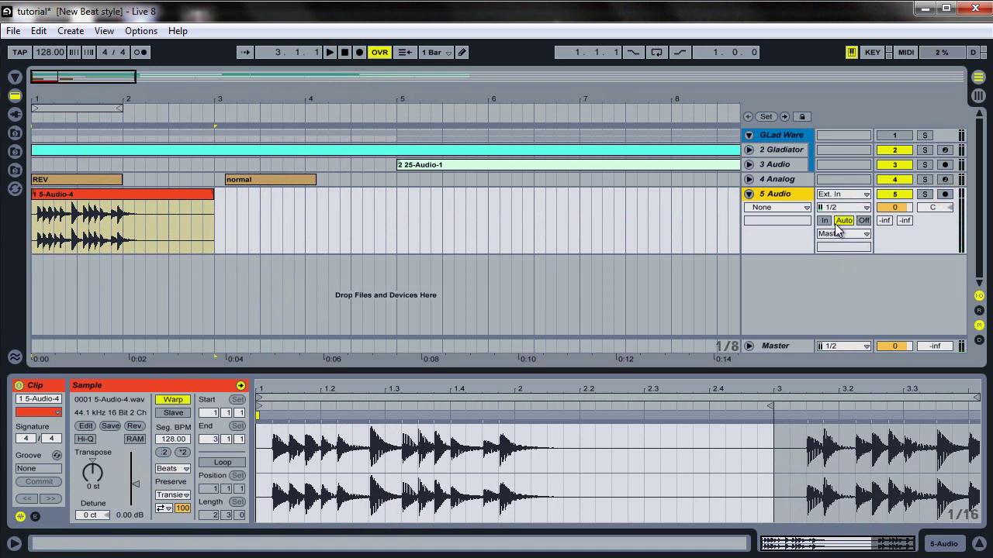
Reverse the 5-Audio-4 sample with Rev and move the normal MIDI clip to bar 2.
left_click(195, 197)
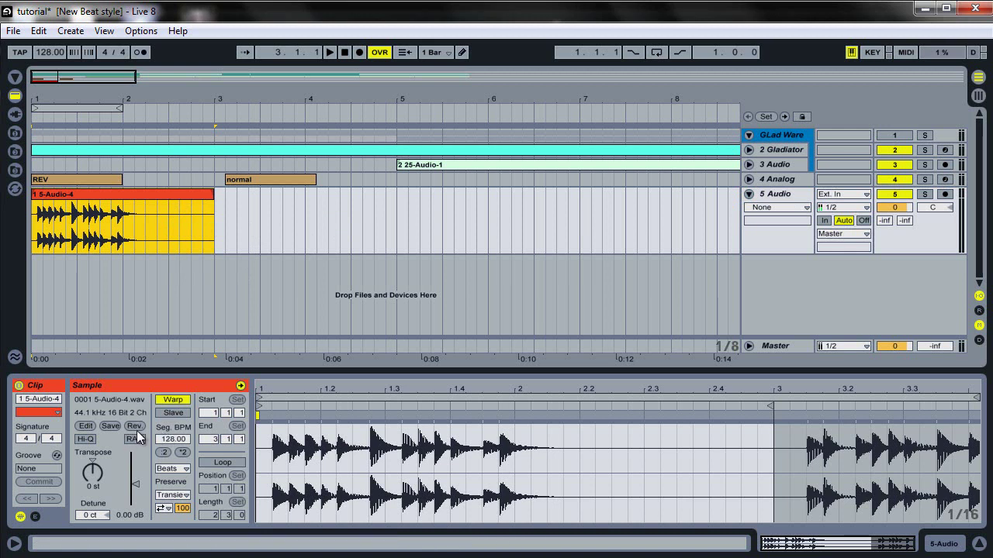
left_click(284, 179)
double_click(167, 194)
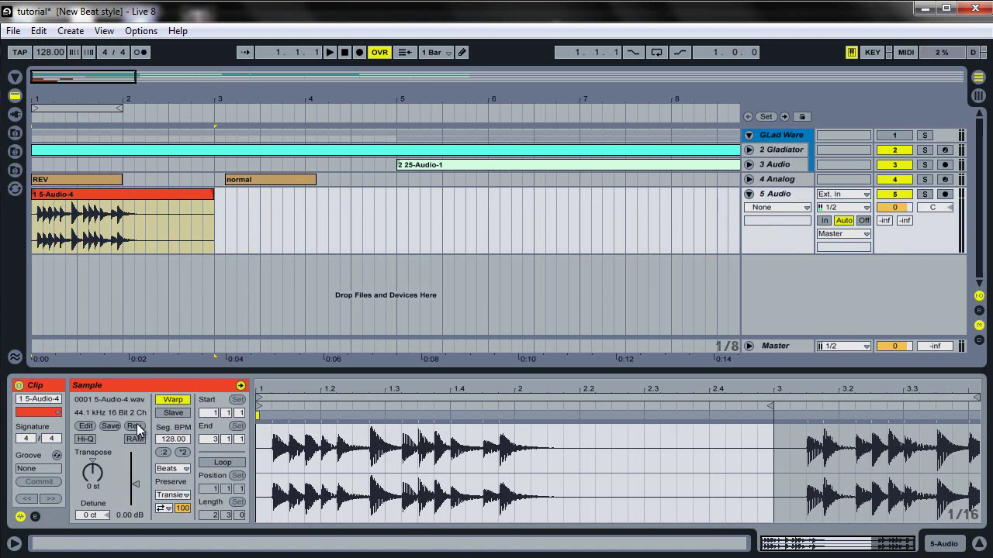
left_click(136, 426)
left_click_drag(275, 179, 157, 176)
left_click_drag(72, 179, 368, 179)
Move the REV clip to bar 4 and unfold the 4 Analog track to show its notes.
left_click(271, 175)
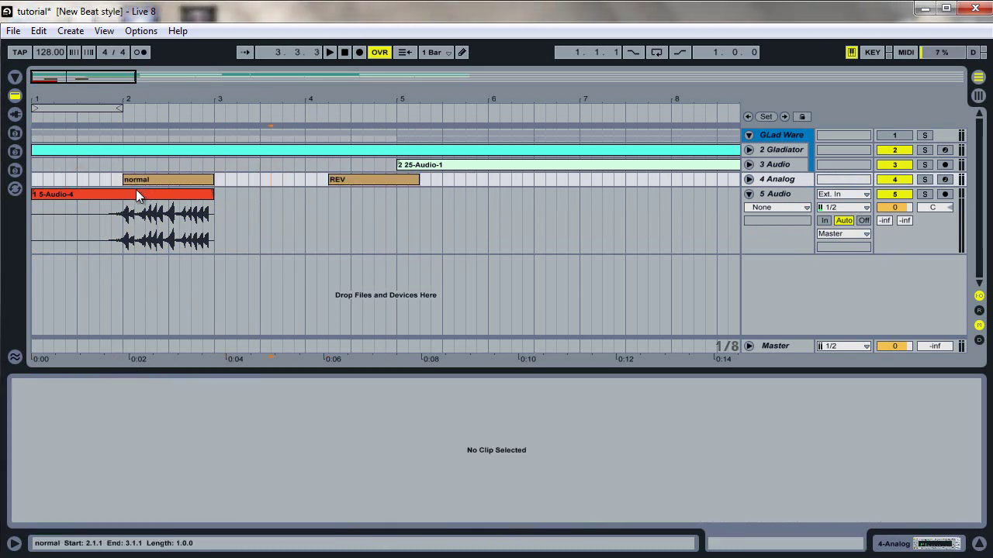
left_click_drag(106, 76, 49, 77)
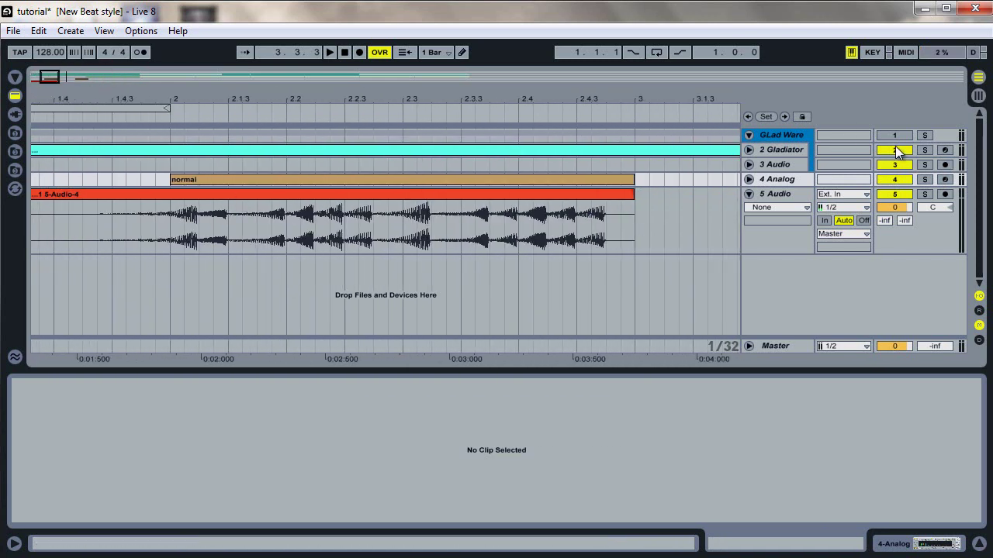
left_click(748, 179)
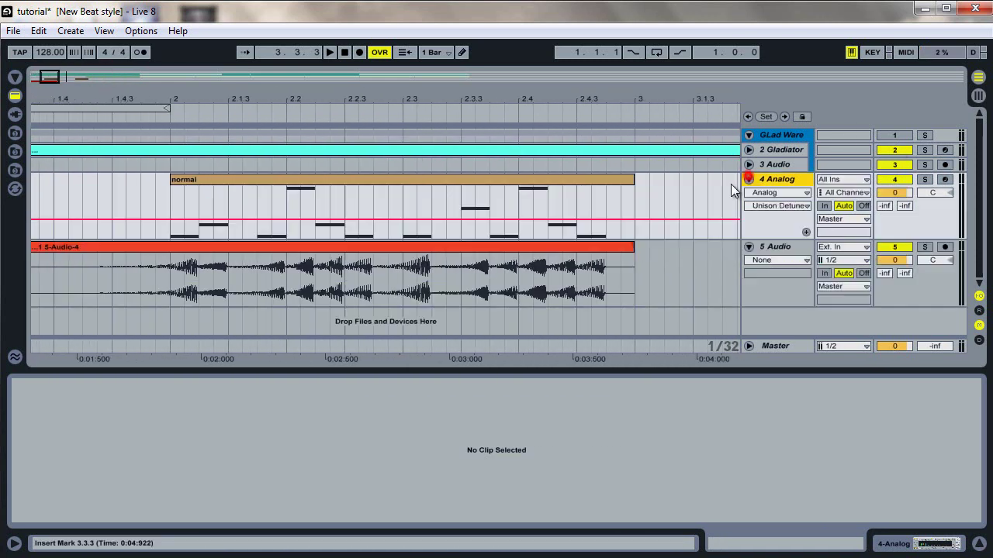
Trim the reversed audio clip's start to 1.1.3.
left_click(230, 248)
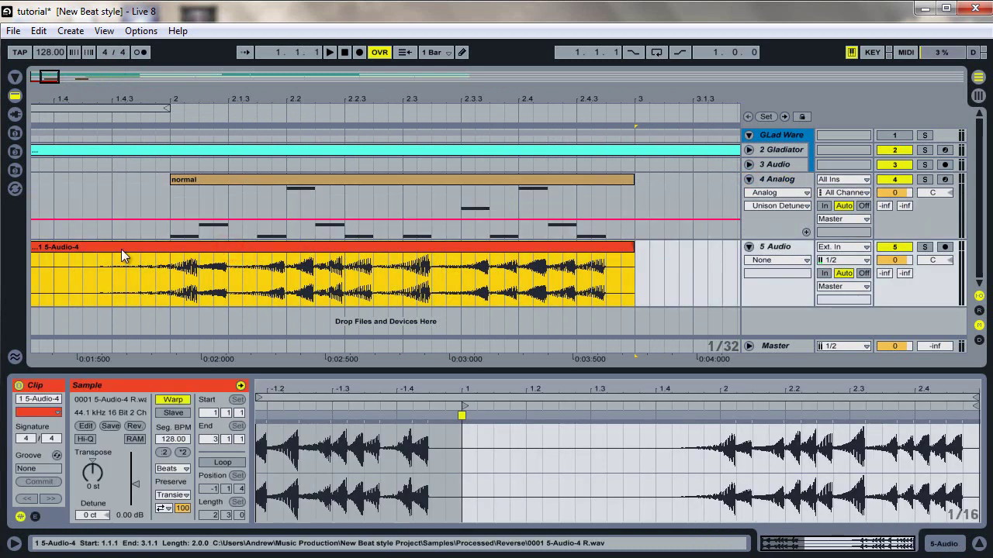
left_click_drag(62, 78, 62, 84)
left_click_drag(34, 248, 57, 248)
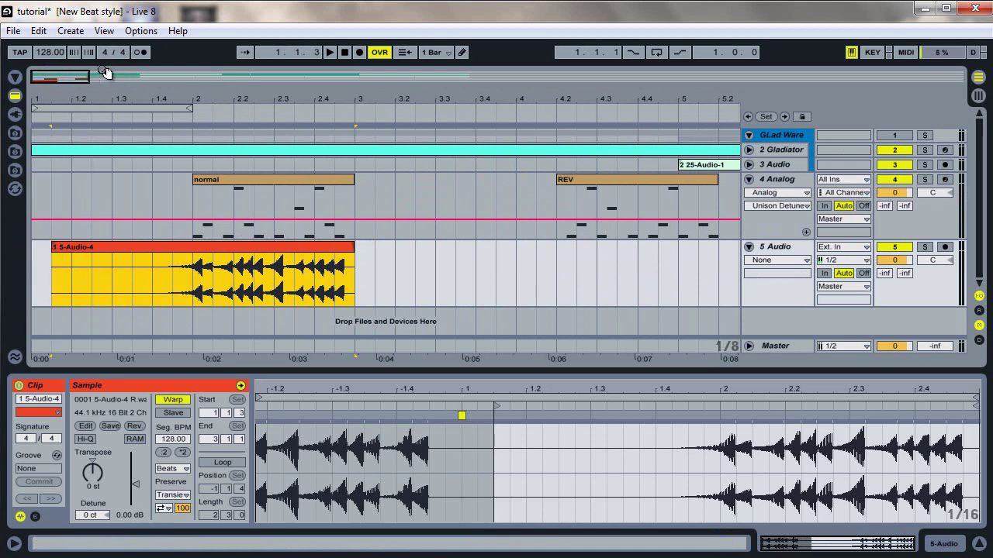
Nudge the reversed clip so its swell aligns with the notes at bar 2, then audition it.
left_click_drag(68, 81, 75, 78)
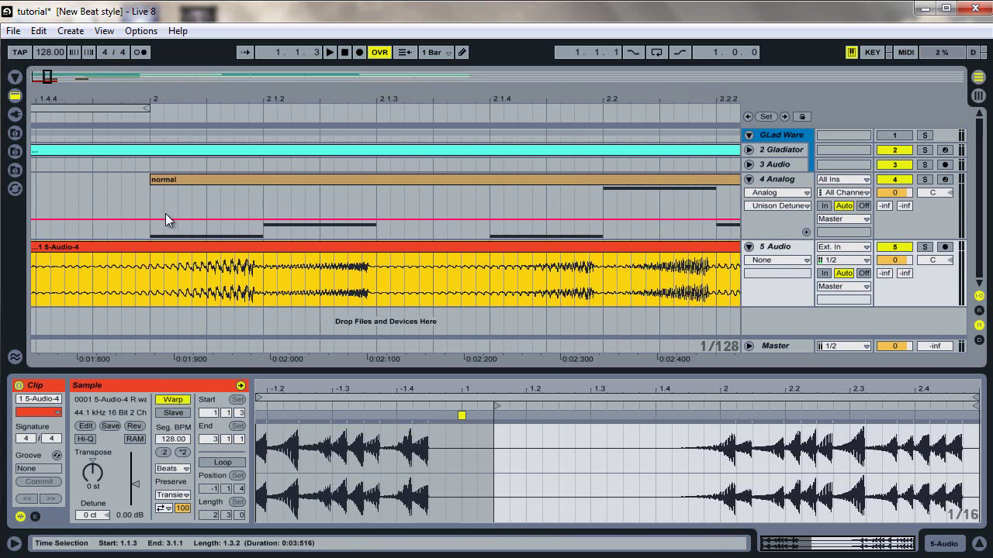
left_click_drag(204, 246, 139, 247)
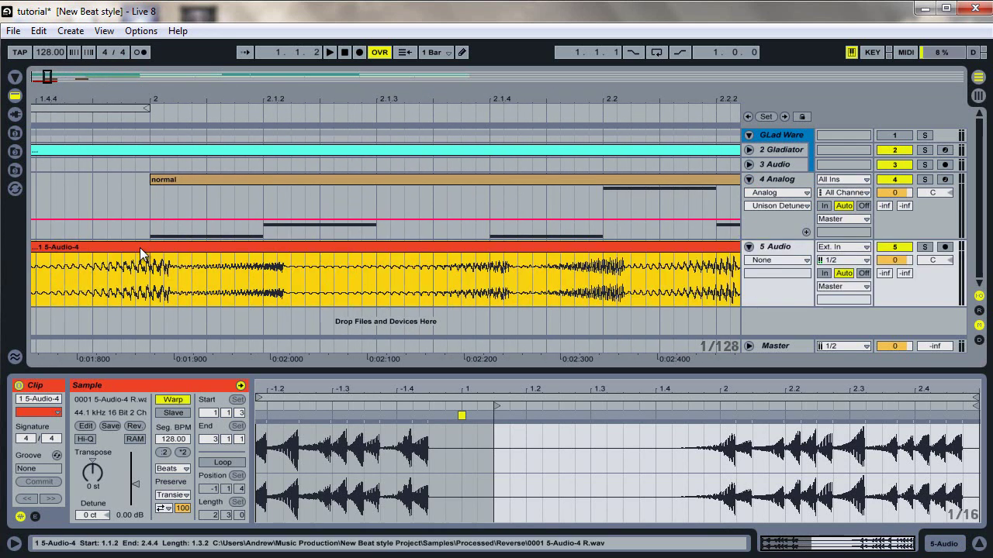
left_click(186, 255)
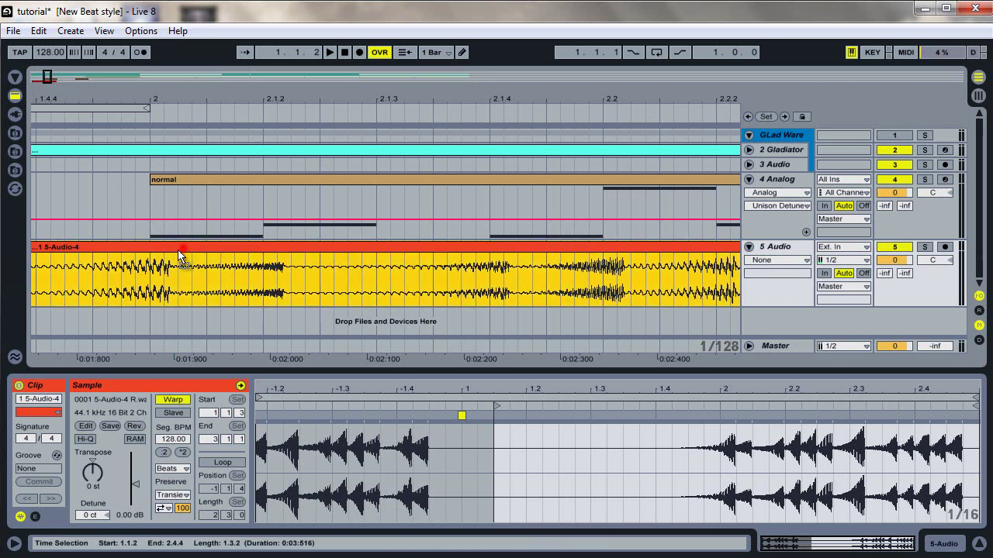
left_click(175, 252)
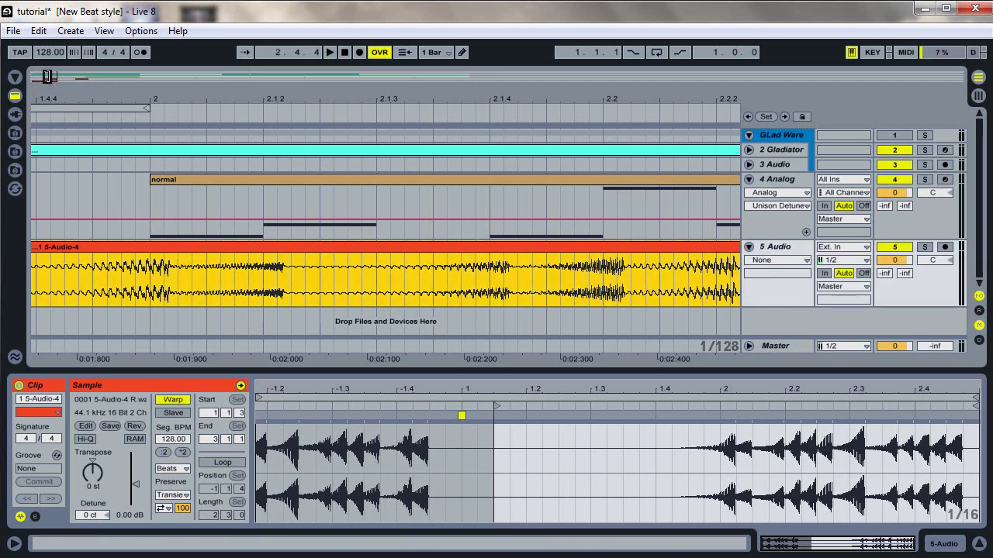
left_click_drag(48, 77, 40, 79)
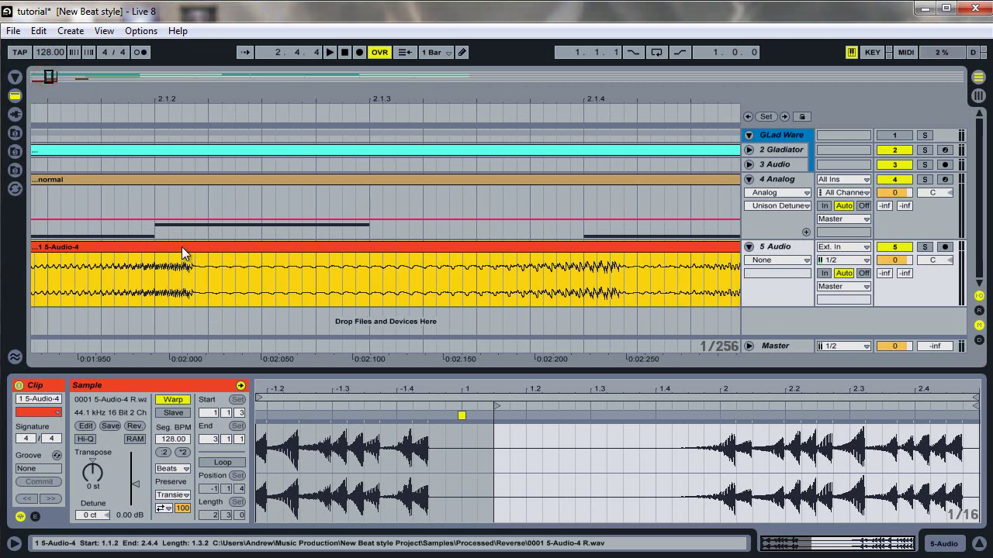
left_click_drag(181, 247, 171, 247)
left_click_drag(48, 77, 49, 101)
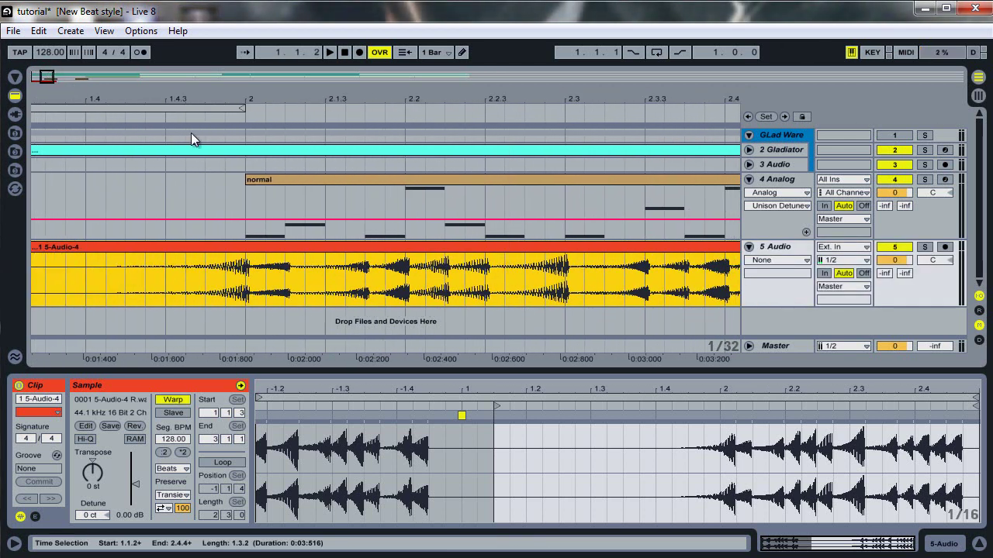
left_click(195, 115)
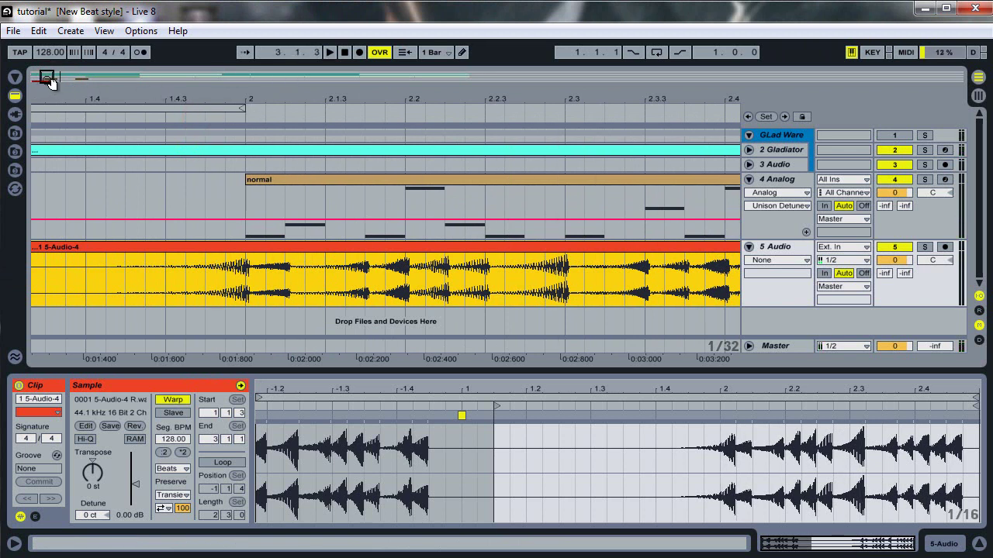
left_click_drag(60, 92, 62, 102)
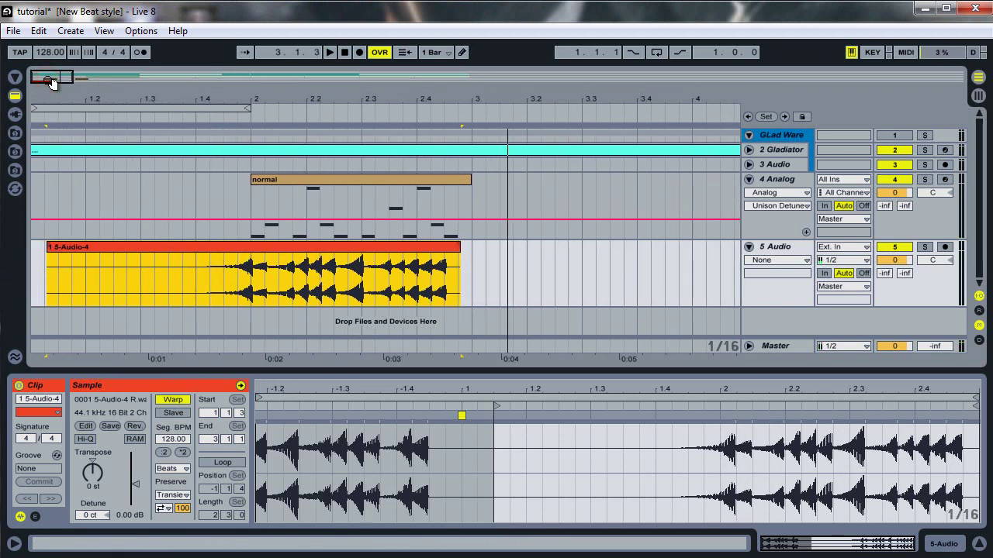
Add EQ Eight from Audio Effects to the 5 Audio track.
left_click(781, 249)
left_click(775, 248)
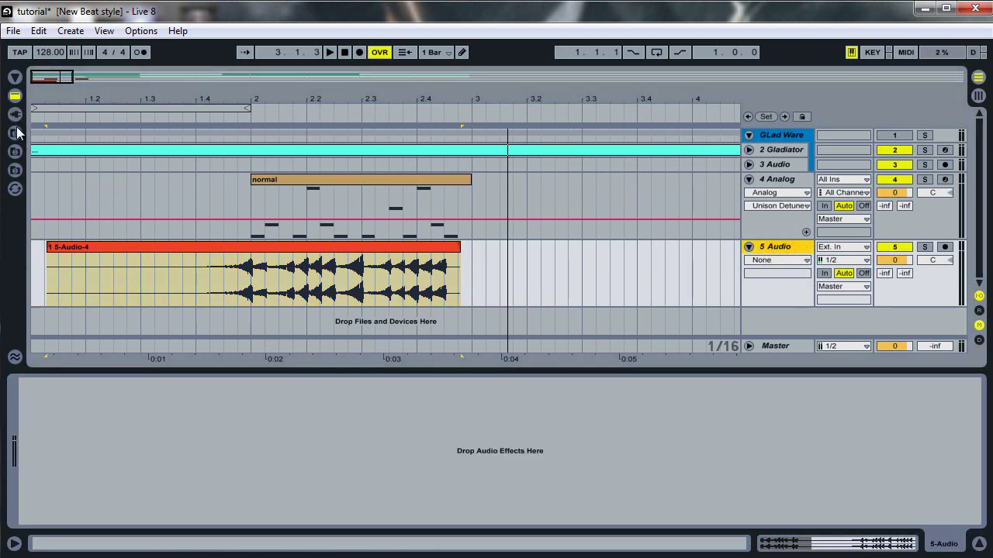
left_click(15, 96)
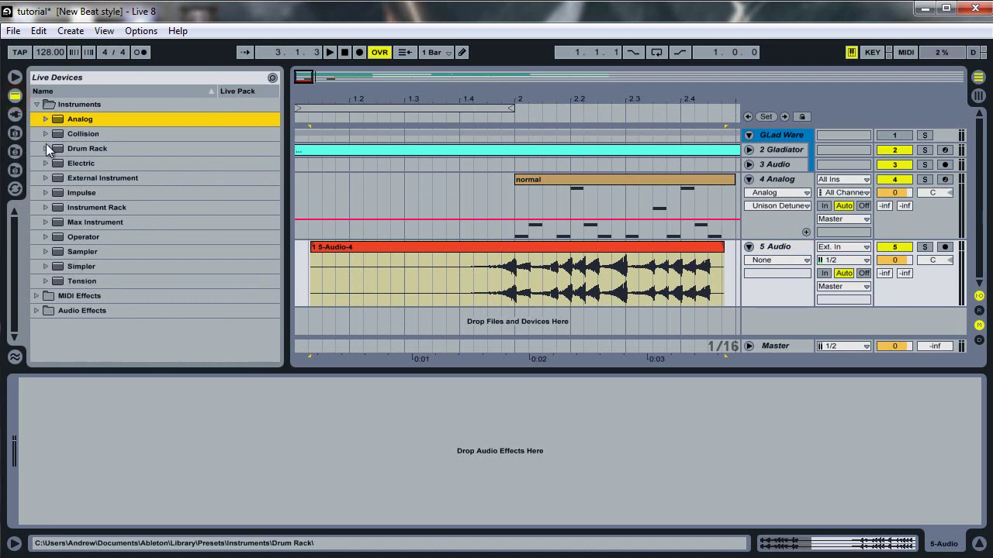
left_click(36, 311)
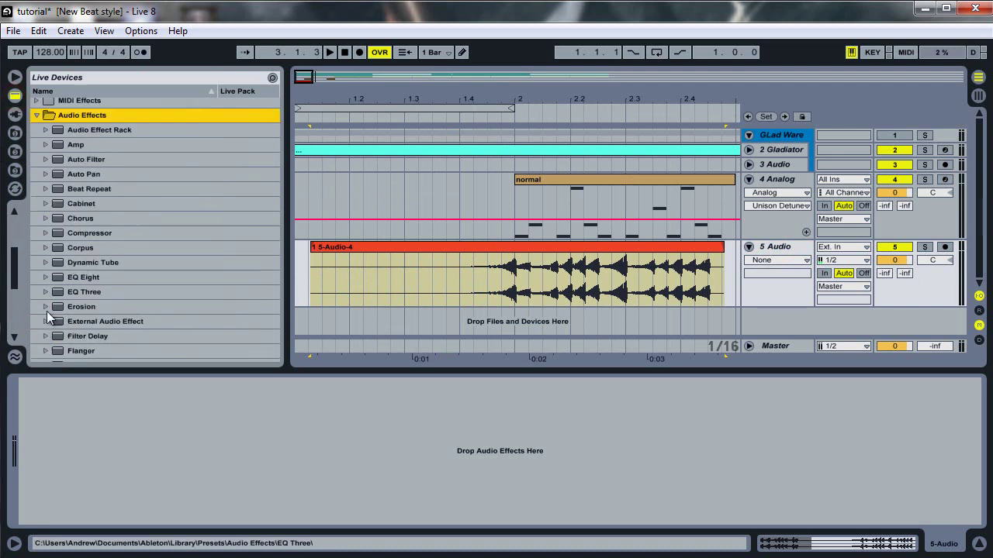
left_click_drag(60, 277, 132, 378)
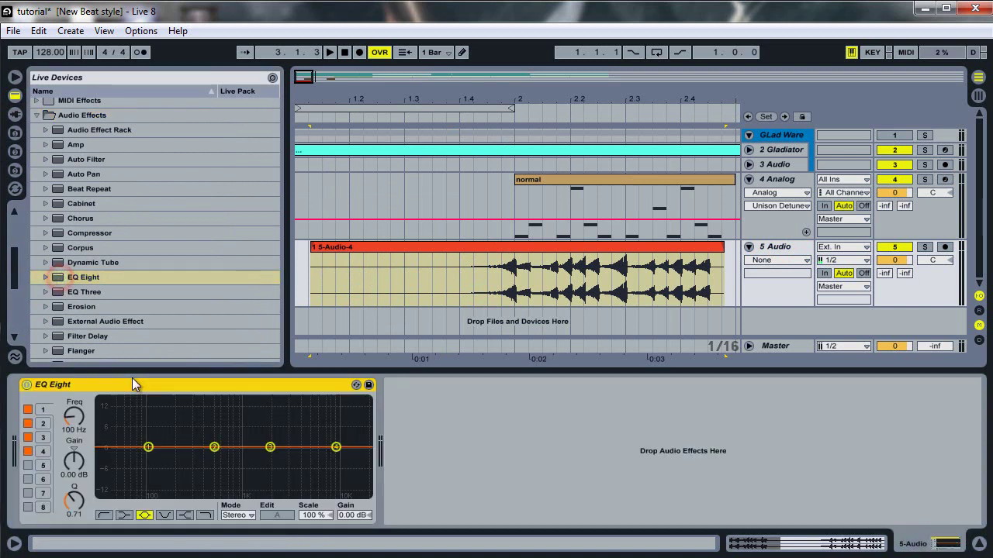
Switch EQ Eight to M/S mode and set mid band 2 to 495 Hz, -0.25 dB.
left_click(236, 515)
left_click(230, 549)
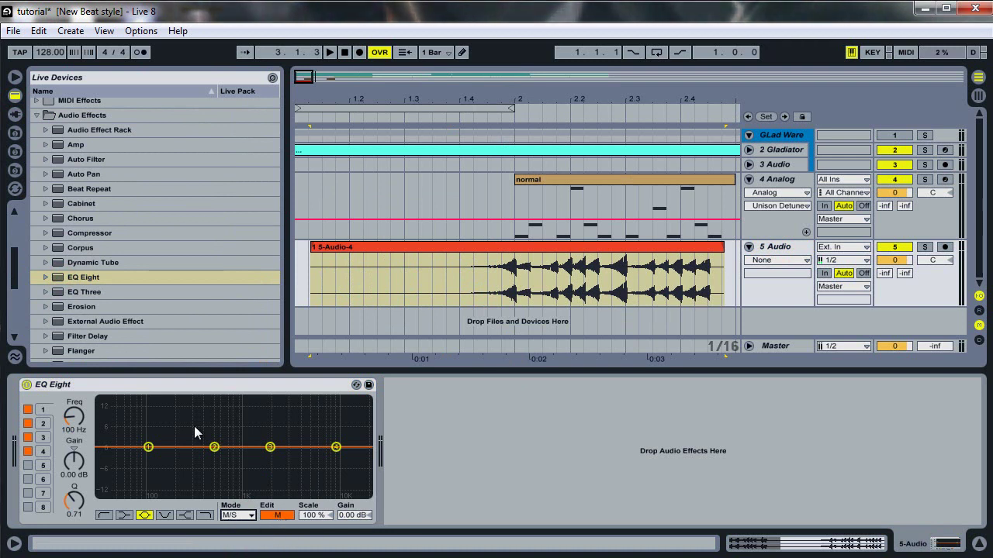
mouse_move(216, 448)
left_mouse_down()
mouse_move(206, 463)
mouse_move(215, 455)
left_mouse_up()
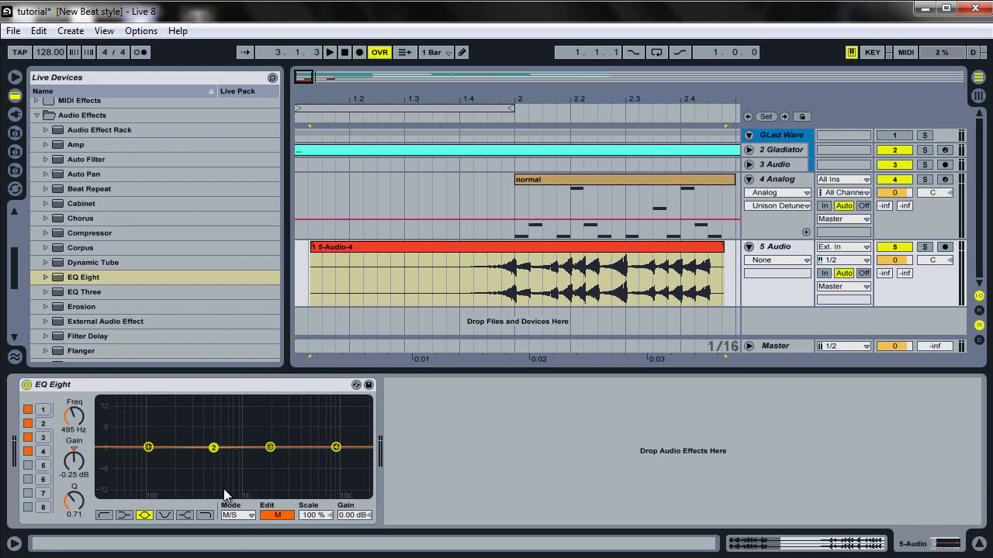
Make mid band 1 a high shelf cutting the highs by -11 dB.
left_click(185, 515)
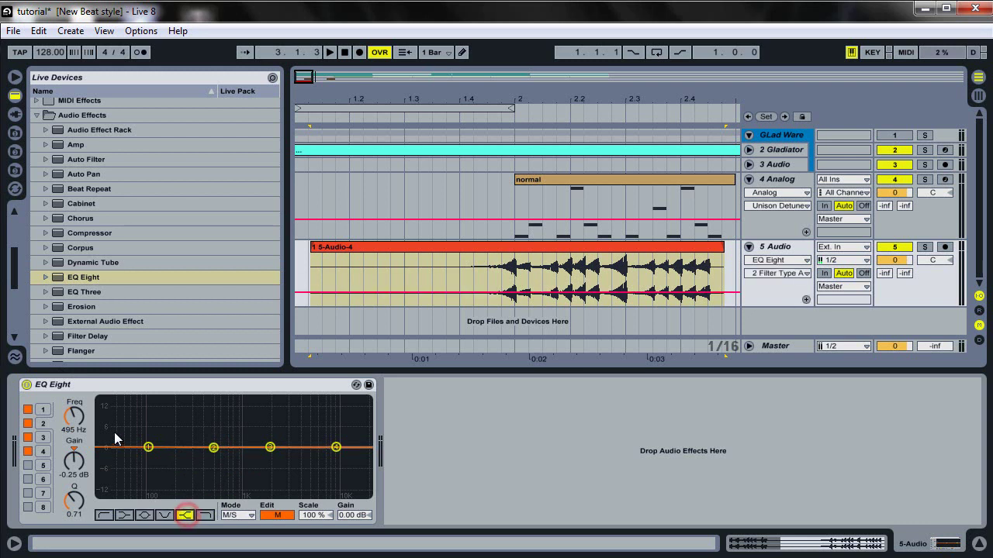
mouse_move(148, 450)
left_mouse_down()
mouse_move(155, 455)
mouse_move(151, 448)
left_mouse_up()
left_click(185, 515)
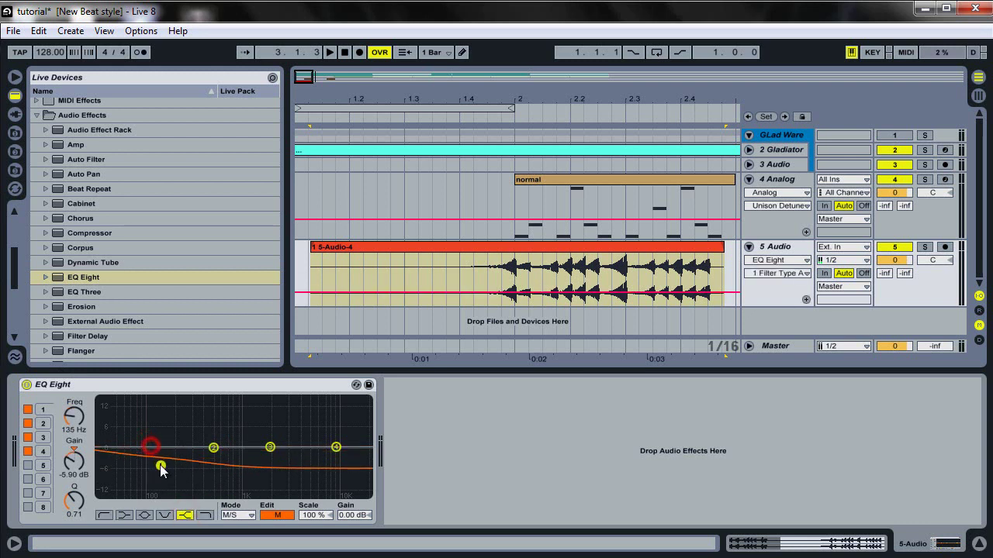
left_click_drag(165, 468, 217, 484)
Make side band 1 a high shelf boosting +12 dB at 269 Hz.
left_click(264, 515)
left_click(184, 516)
left_click(151, 446)
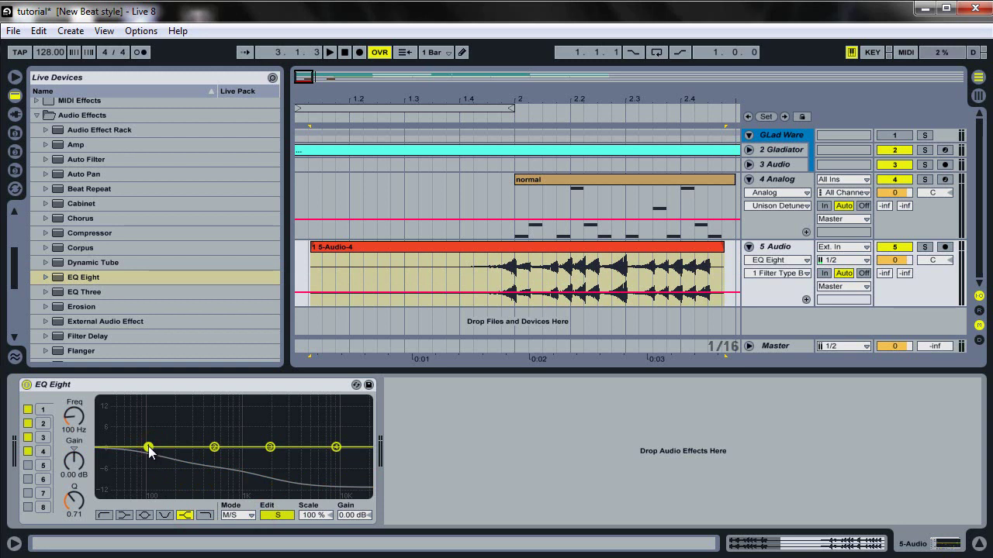
left_click_drag(150, 453, 189, 409)
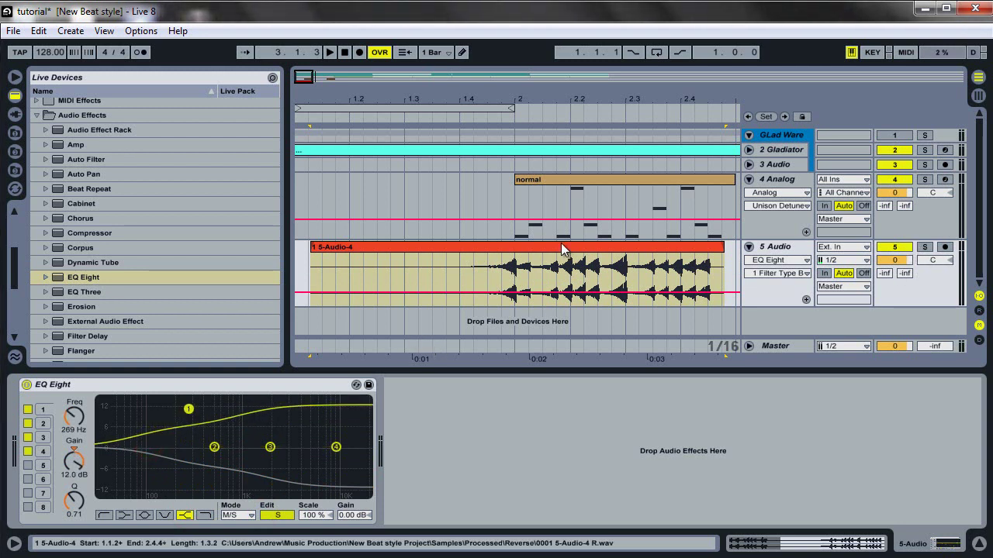
left_click(533, 247)
left_click(918, 249)
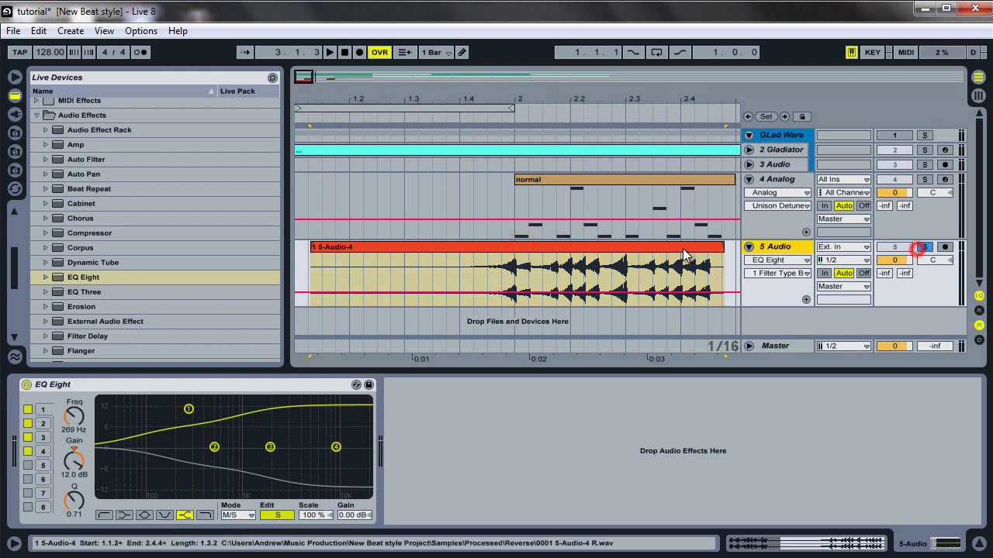
left_click(500, 175)
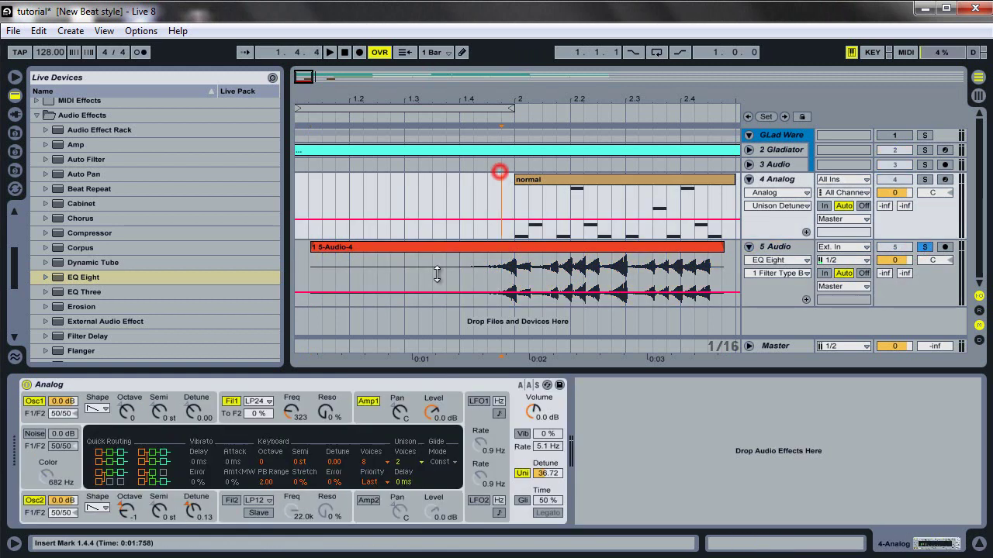
left_click(562, 263)
left_click(26, 385)
key("space")
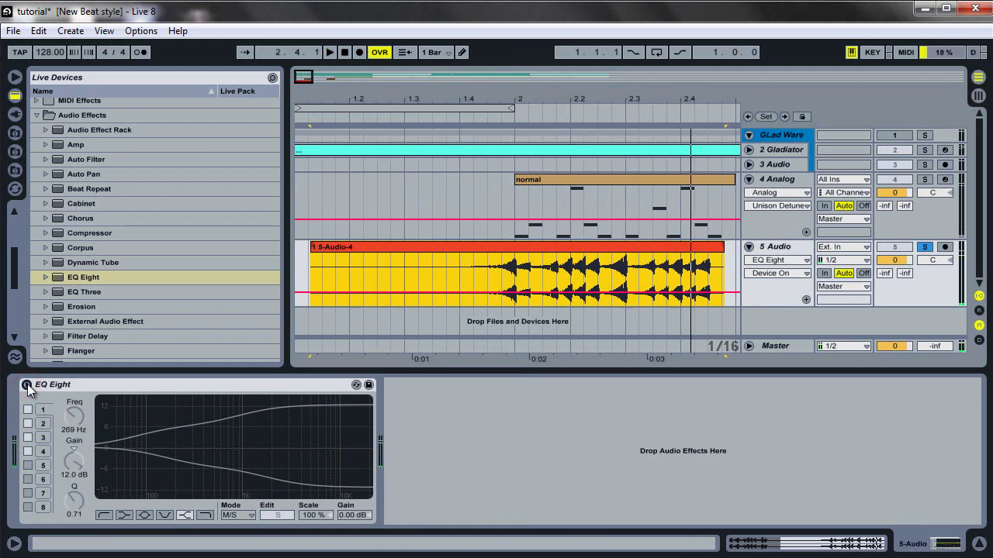
left_click(27, 385)
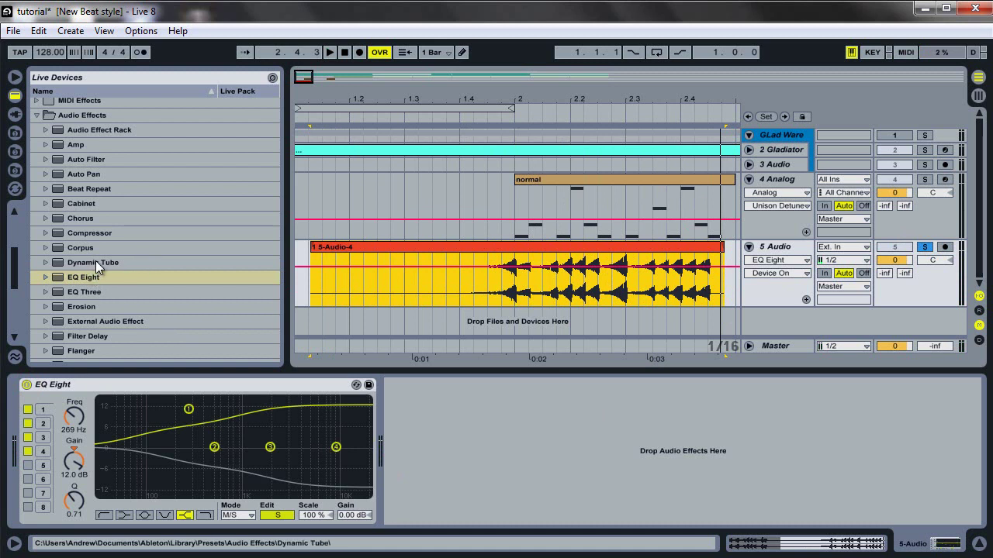
left_click(925, 249)
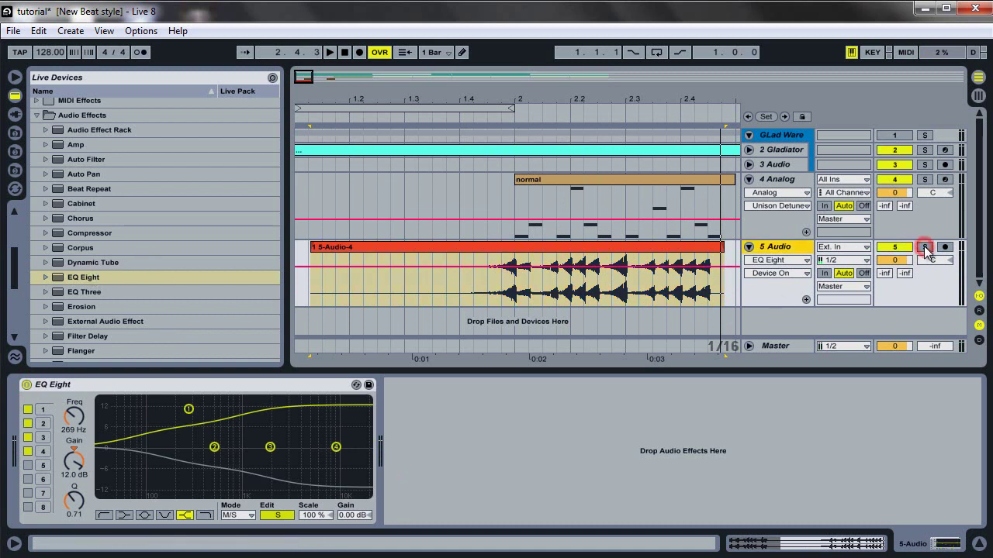
key("space")
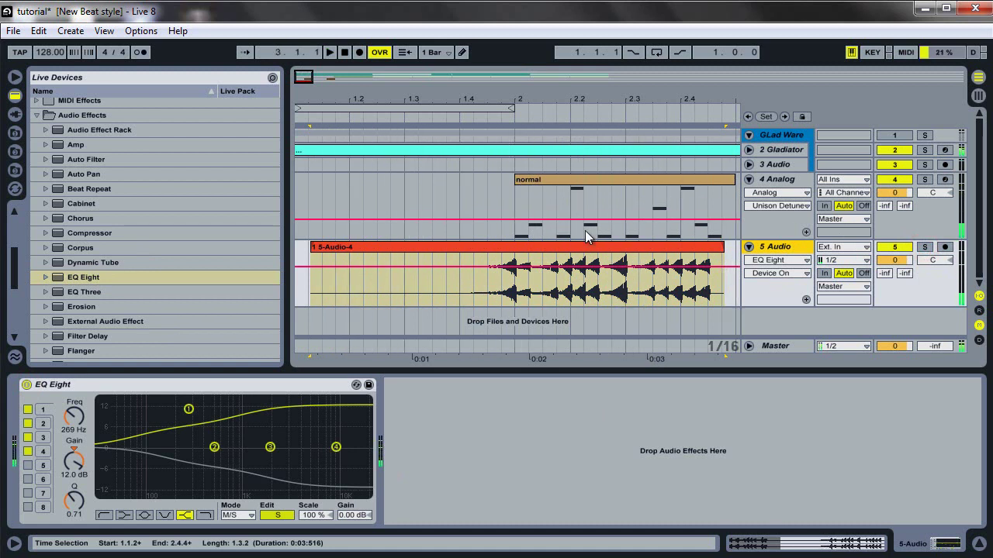
key("space")
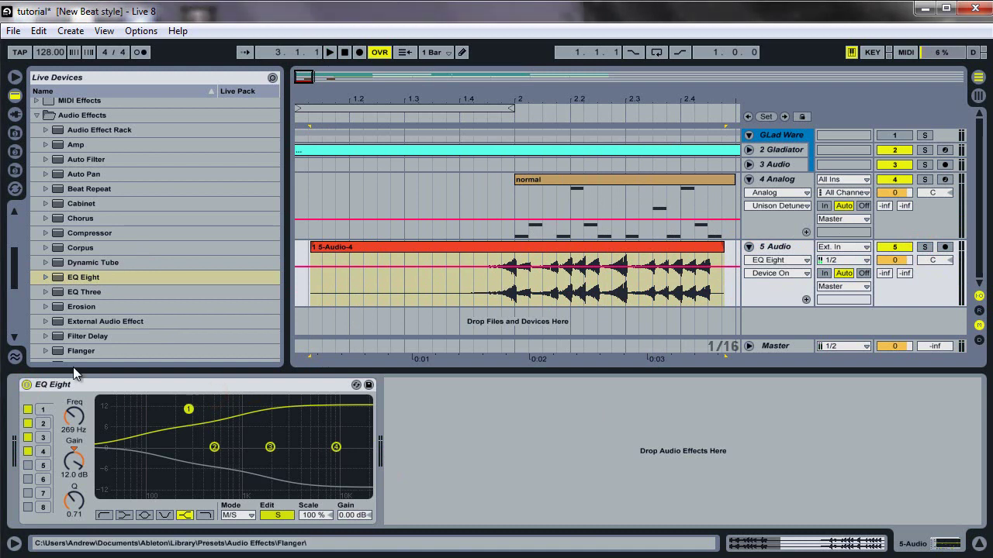
Insert a Compressor before EQ Eight with sidechain enabled from 4-Analog.
scroll(87, 204, "down", 6)
scroll(68, 314, "down", 1)
scroll(56, 266, "up", 6)
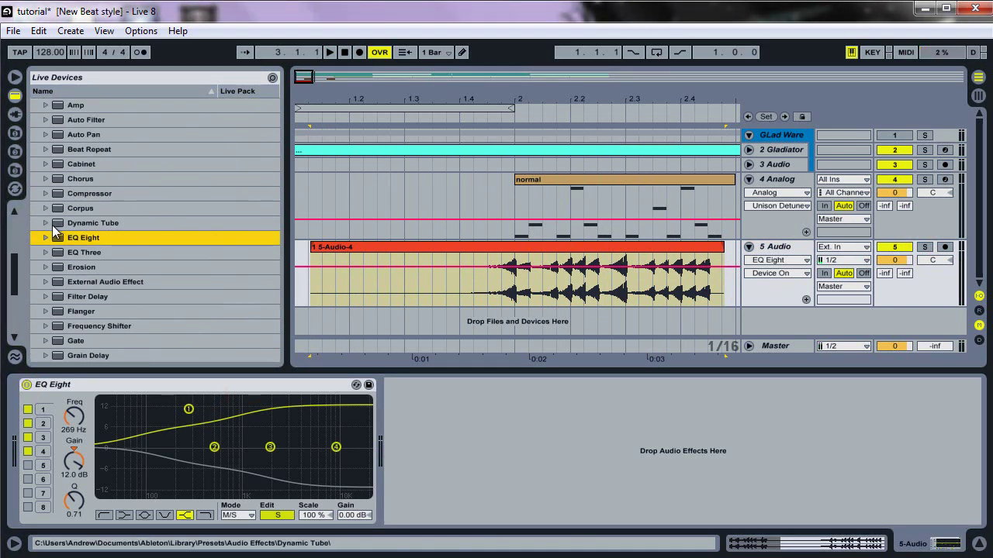
left_click_drag(70, 207, 16, 434)
left_click(39, 384)
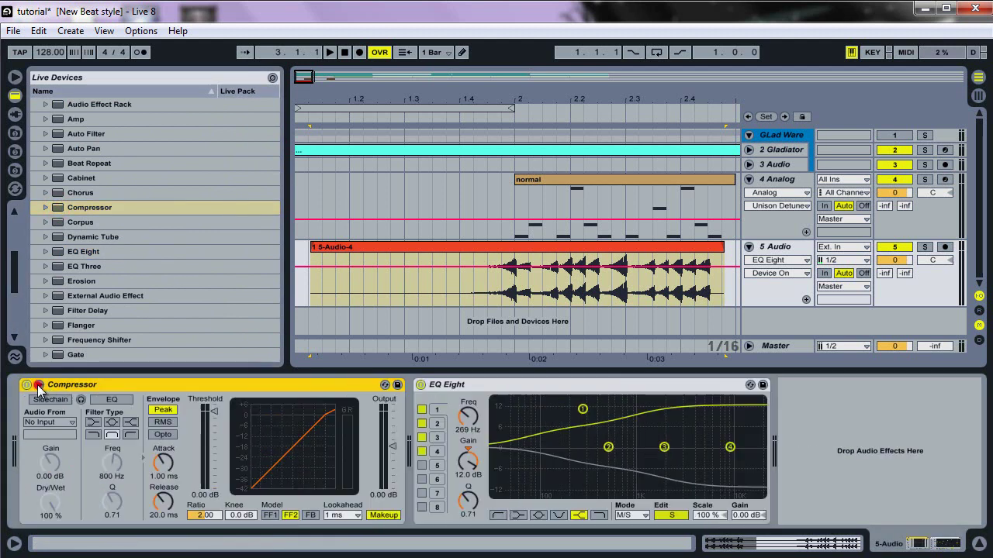
left_click(50, 400)
left_click(59, 422)
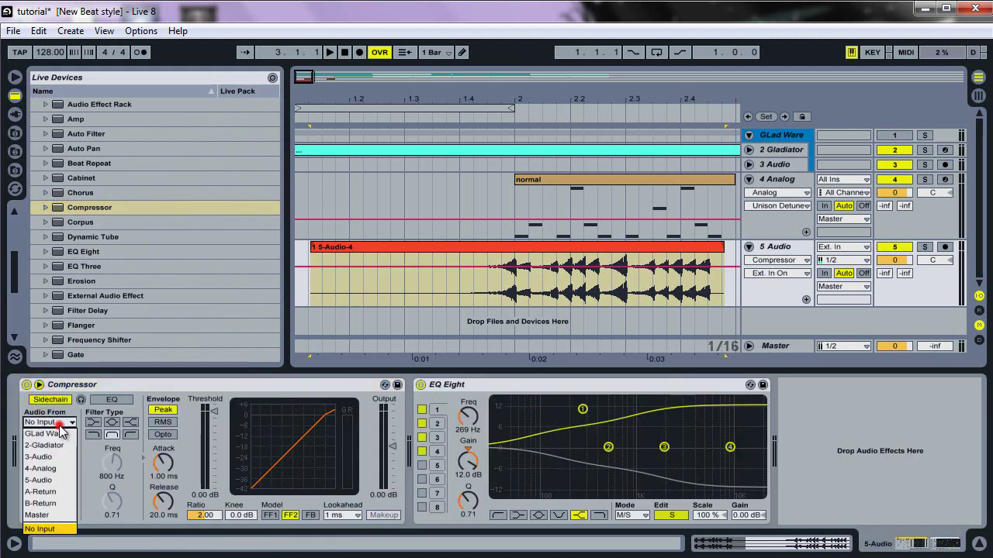
left_click(40, 468)
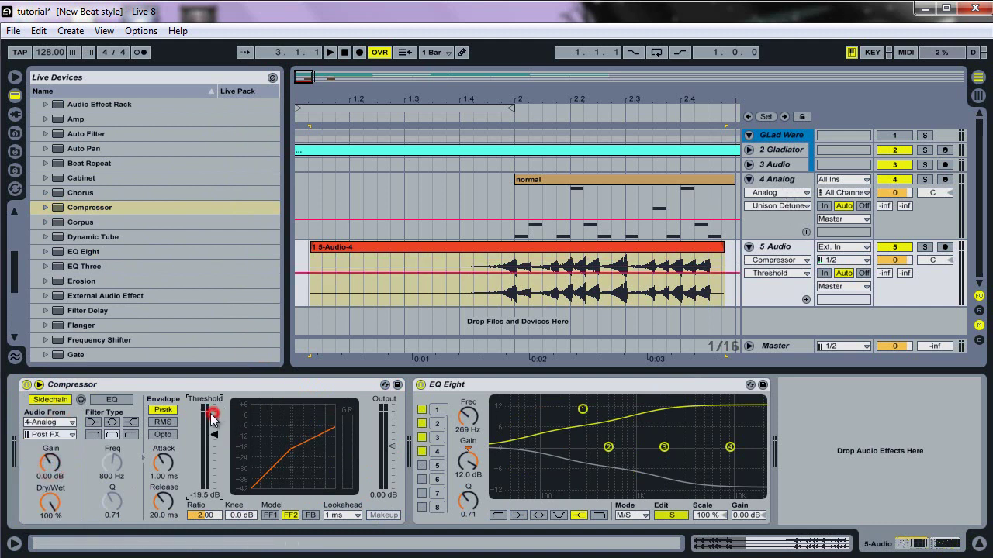
Set the Compressor threshold to -18.8 dB and ratio to inf, then play to listen.
left_click_drag(210, 413, 210, 436)
left_click_drag(206, 521, 256, 500)
key("space")
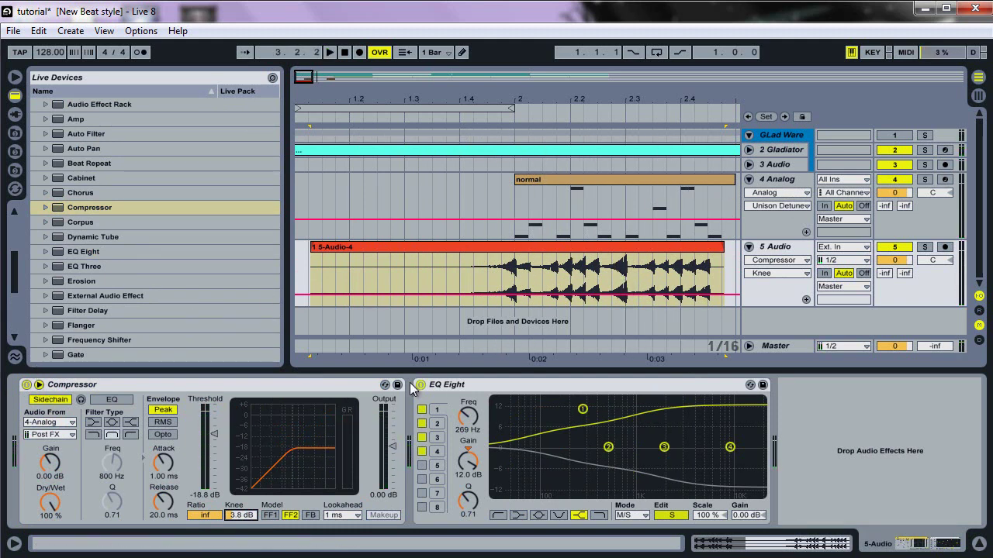
Compare playback with EQ Eight and Compressor bypassed, then turn both back on.
left_click(419, 385)
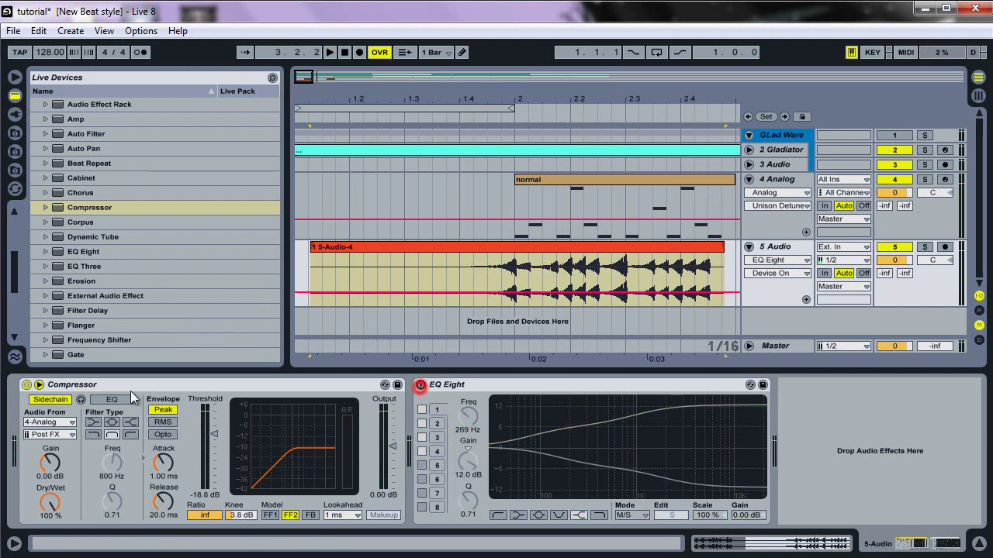
left_click(35, 386)
key("space")
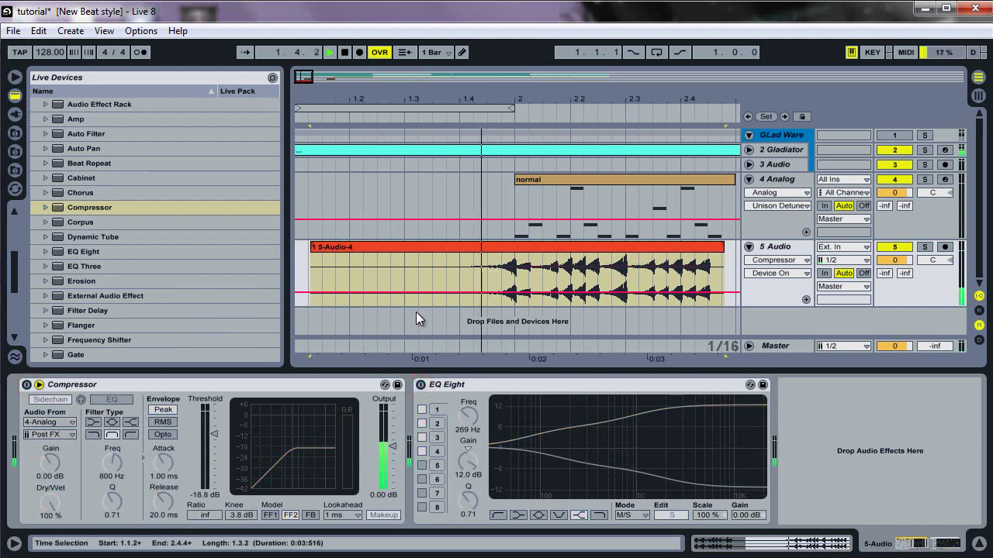
left_click(419, 385)
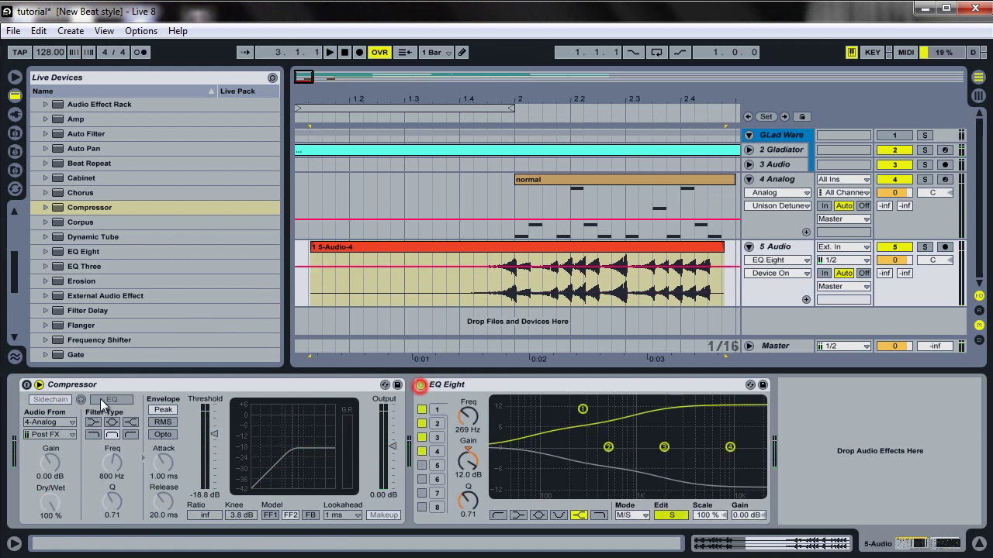
left_click(26, 386)
Raise the Compressor threshold to -14.3 dB, audition it, and return playback to 1.1.1.
left_click_drag(214, 436, 214, 440)
key("space")
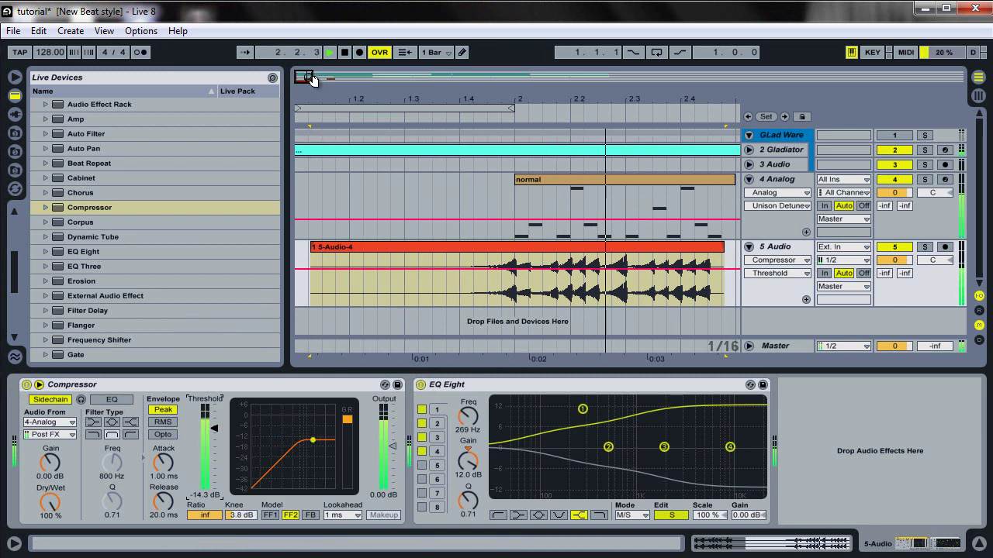
key("space")
left_click_drag(308, 80, 543, 231)
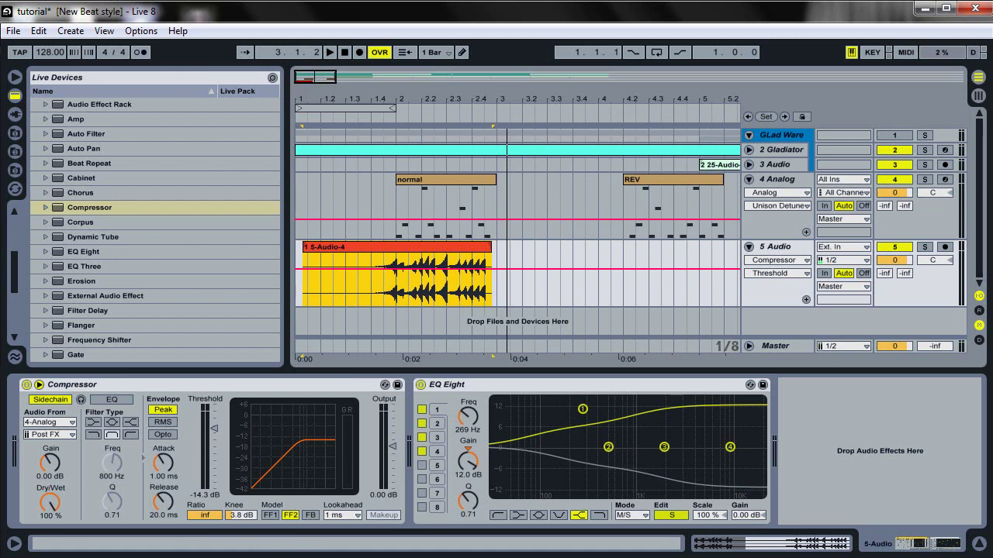
left_click(345, 54)
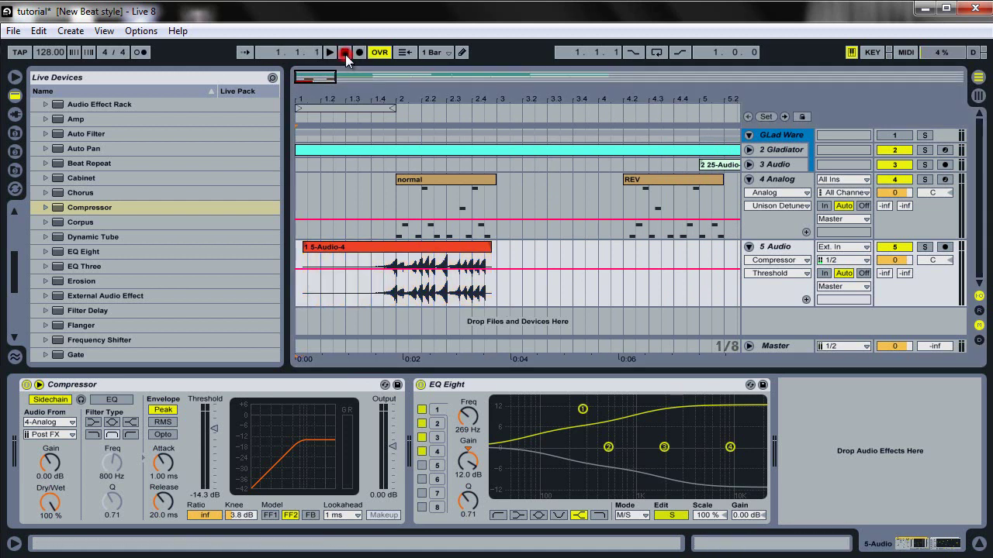